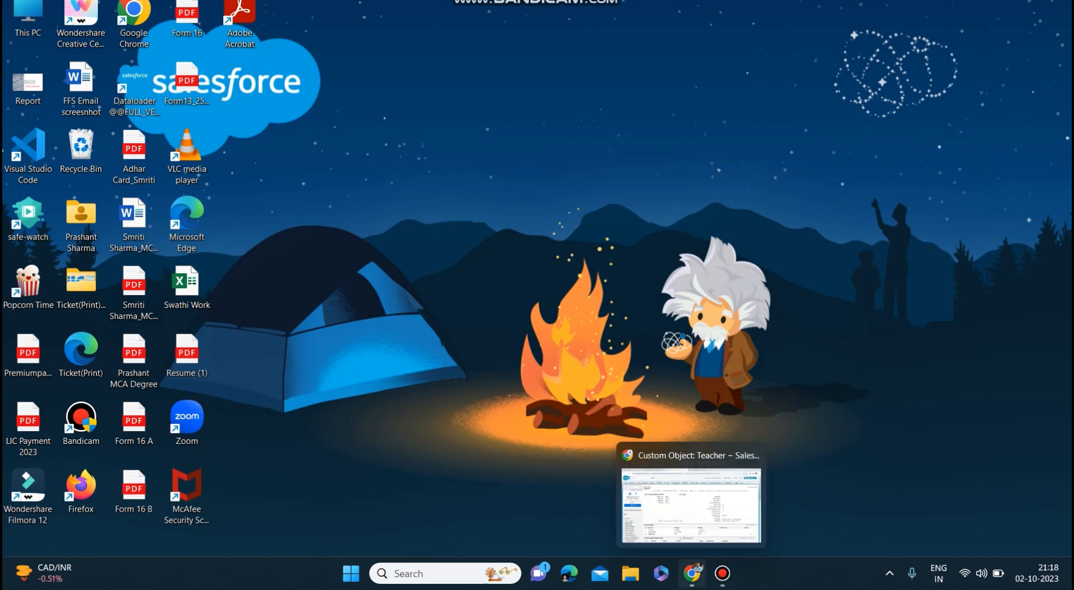
Step: Examine the School and Teacher custom object definitions, including their standard fields and custom fields and relationships
{"action": "left_click", "coordinate": [693, 573]}
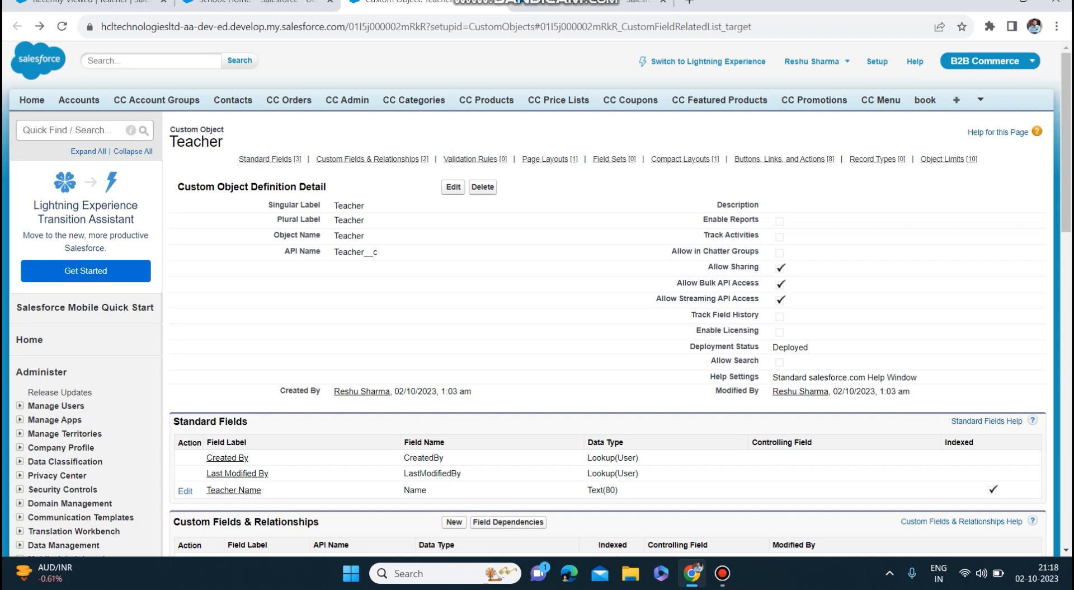
{"action": "left_click", "coordinate": [551, 5]}
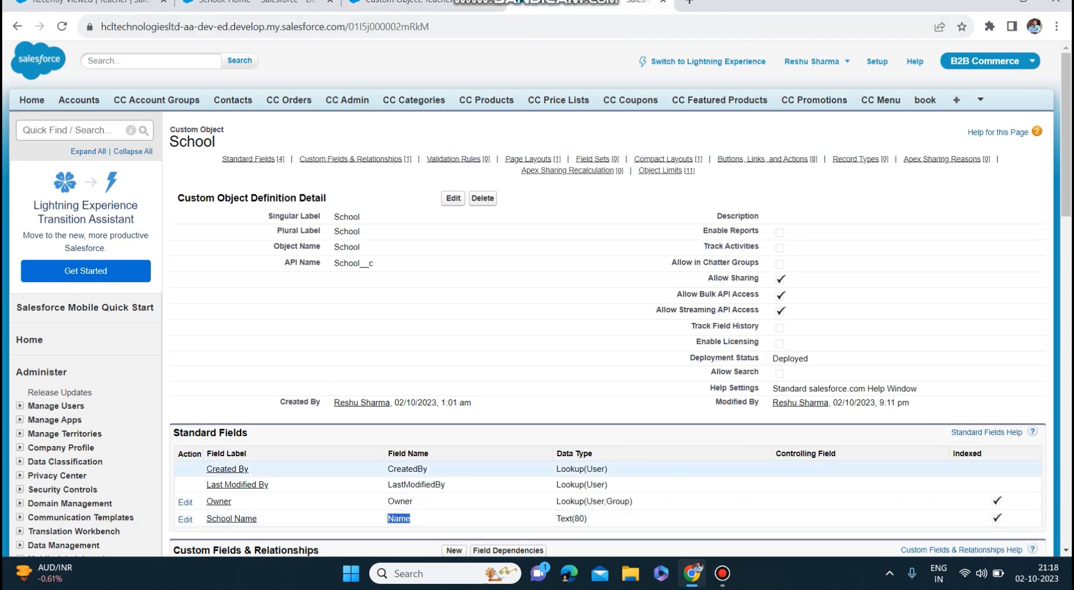
{"action": "left_click", "coordinate": [397, 3]}
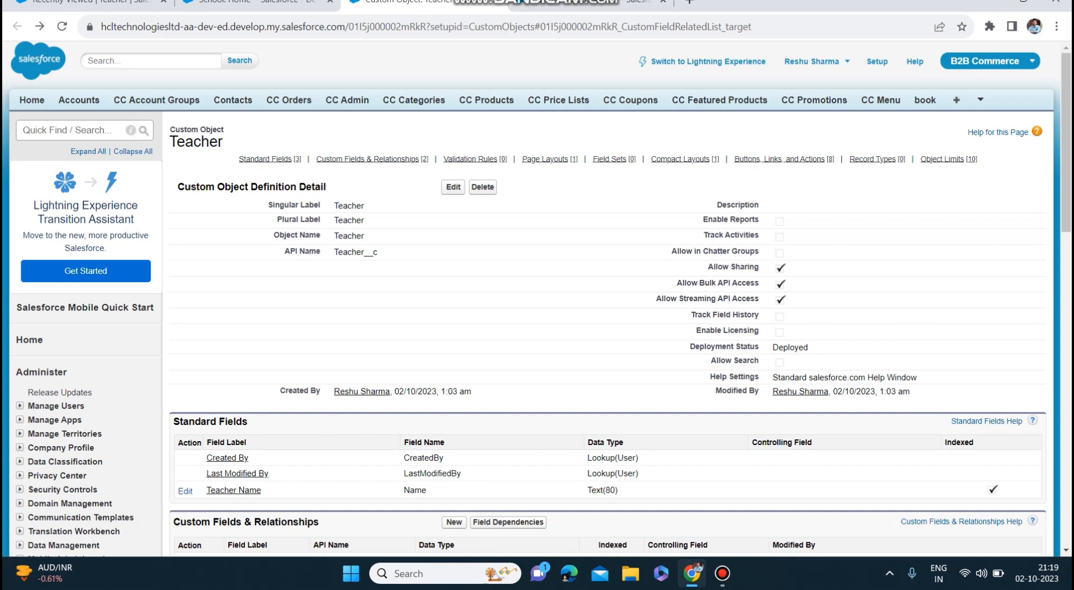
{"action": "left_click", "coordinate": [604, 3]}
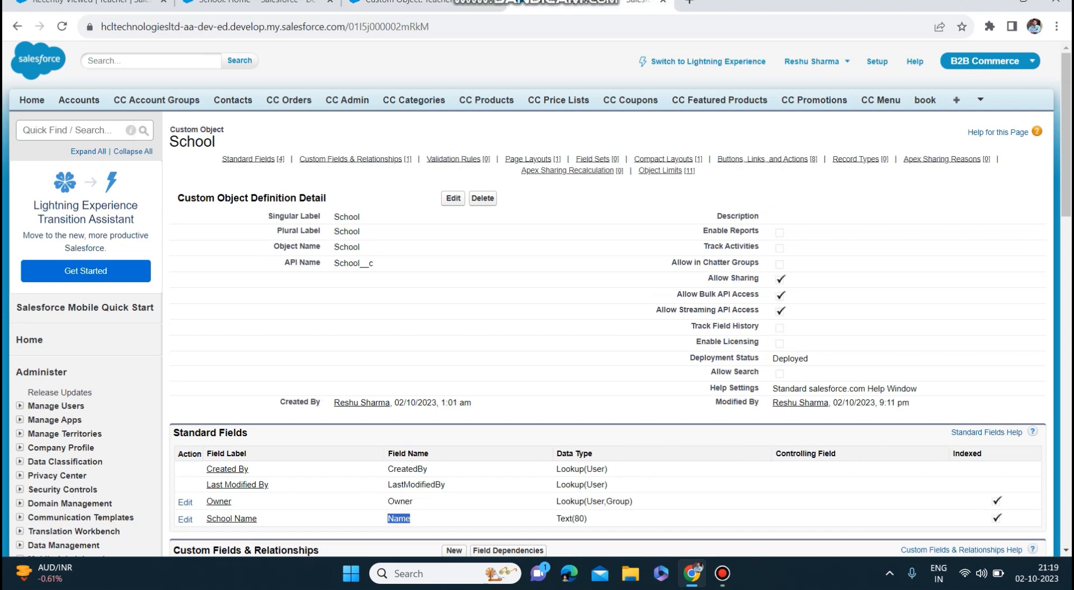
{"action": "scroll", "coordinate": [536, 299], "scroll_direction": "down", "scroll_amount": 3}
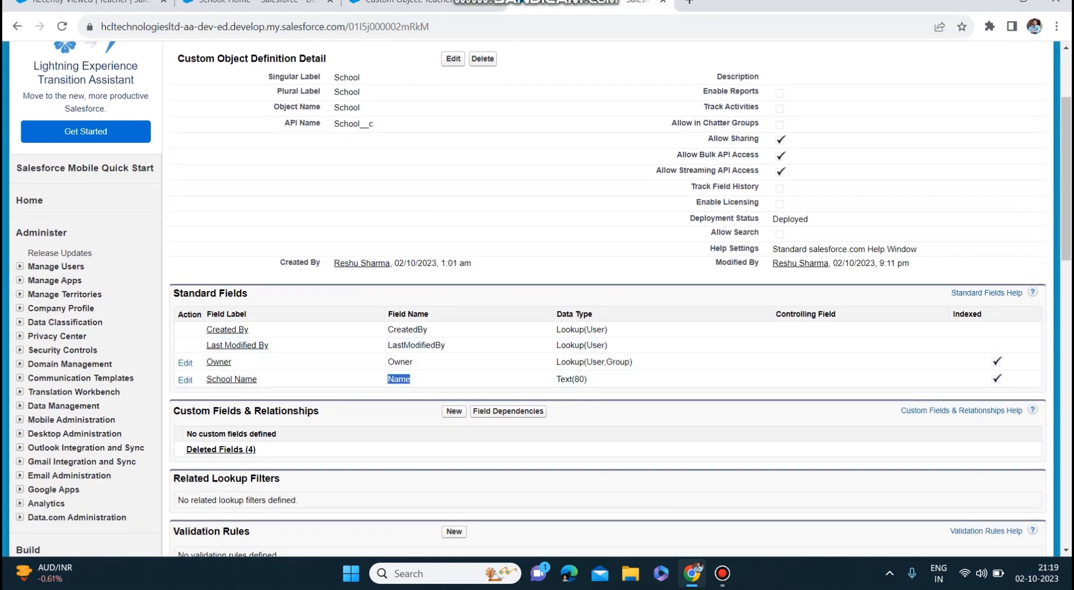
{"action": "scroll", "coordinate": [536, 298], "scroll_direction": "up", "scroll_amount": 3}
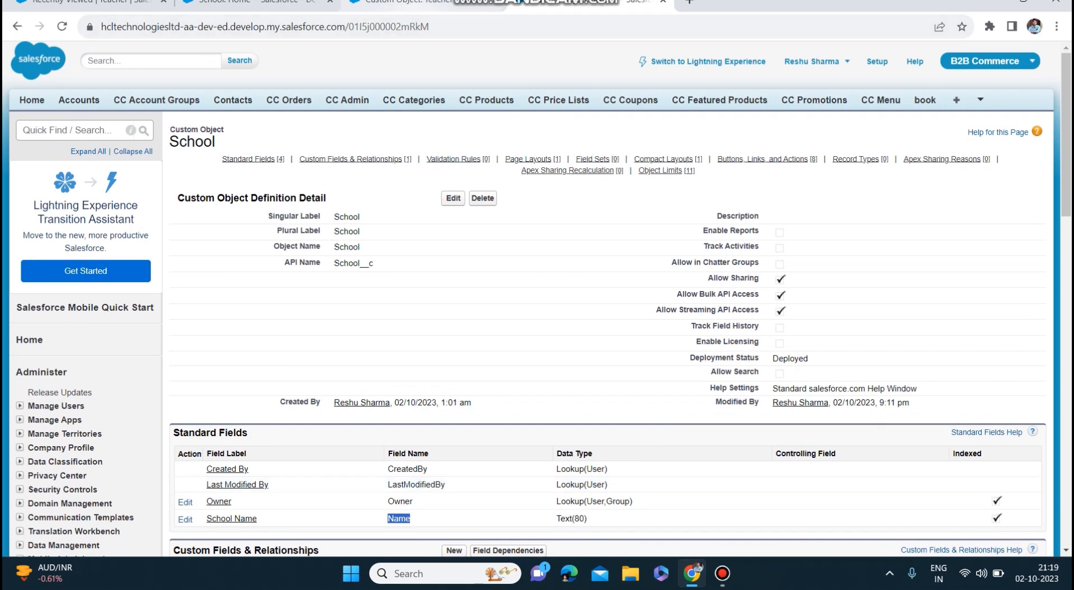
{"action": "left_click", "coordinate": [409, 3]}
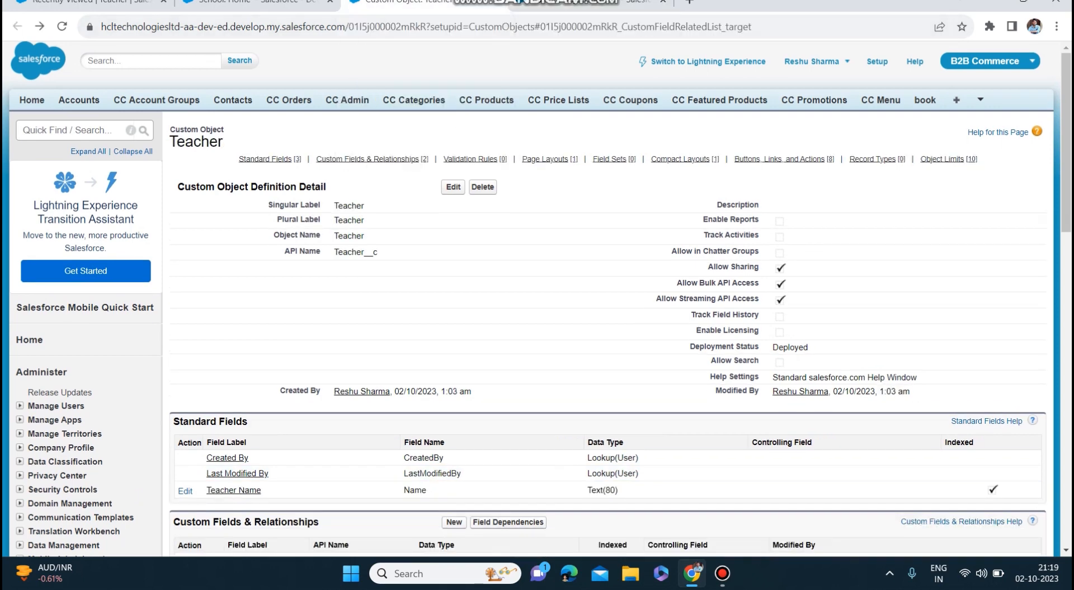
{"action": "scroll", "coordinate": [536, 299], "scroll_direction": "down", "scroll_amount": 2}
{"action": "scroll", "coordinate": [537, 299], "scroll_direction": "down", "scroll_amount": 3}
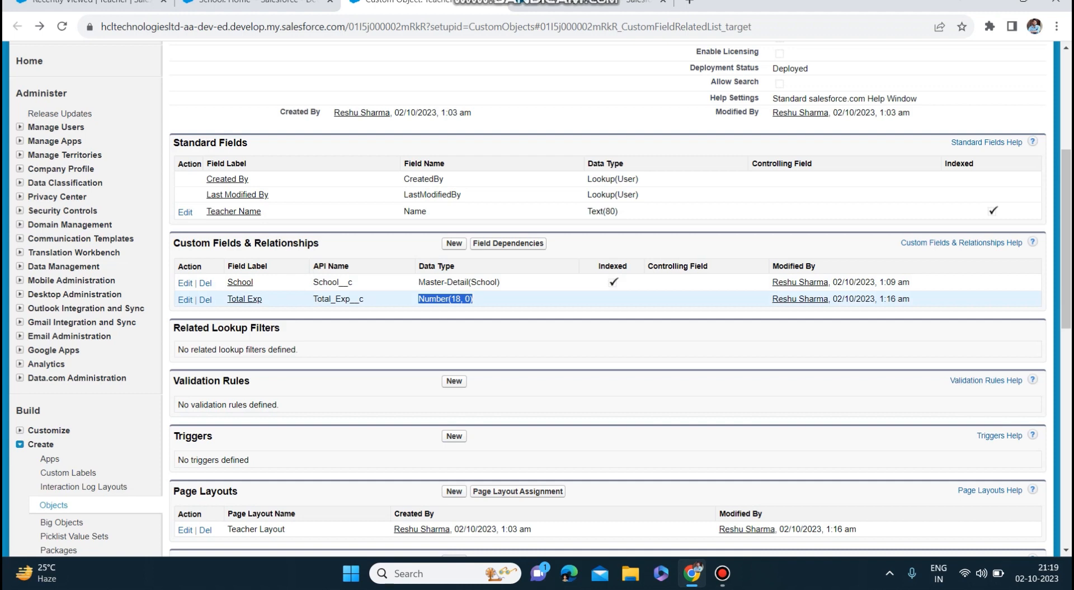
{"action": "scroll", "coordinate": [607, 299], "scroll_direction": "up", "scroll_amount": 5}
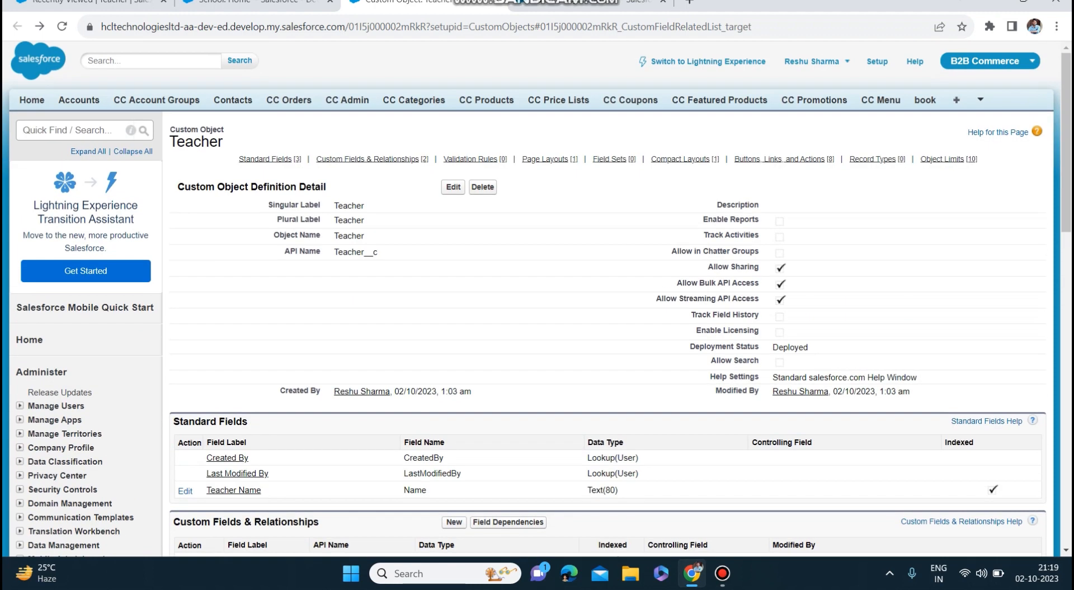
{"action": "scroll", "coordinate": [537, 299], "scroll_direction": "down", "scroll_amount": 5}
{"action": "scroll", "coordinate": [538, 300], "scroll_direction": "up", "scroll_amount": 5}
Step: Start a new custom field on the School object with the Roll-Up Summary data type
{"action": "left_click", "coordinate": [571, 5]}
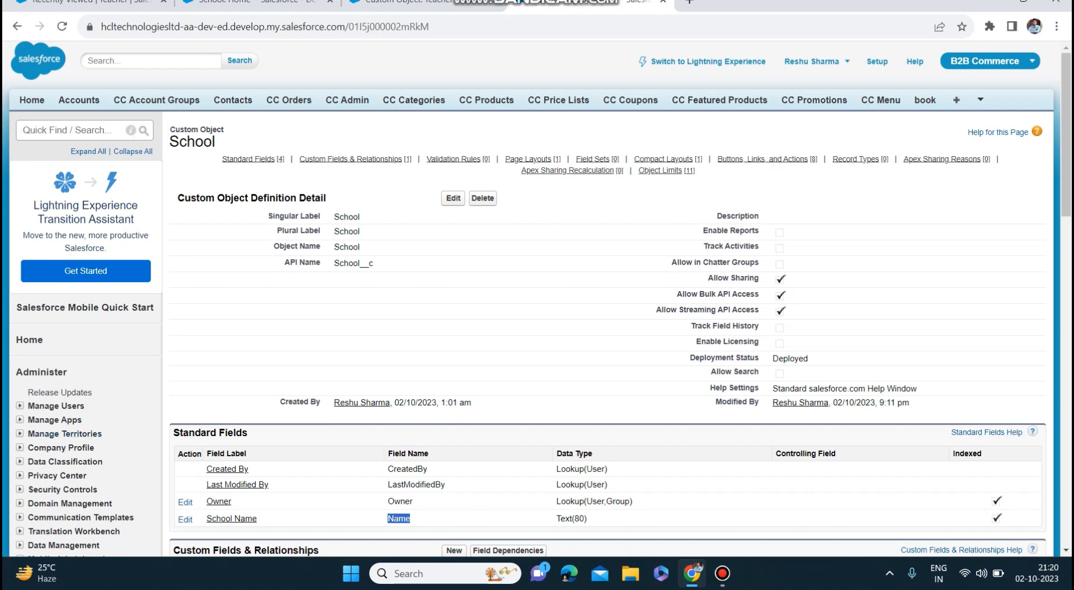
{"action": "scroll", "coordinate": [536, 313], "scroll_direction": "down", "scroll_amount": 4}
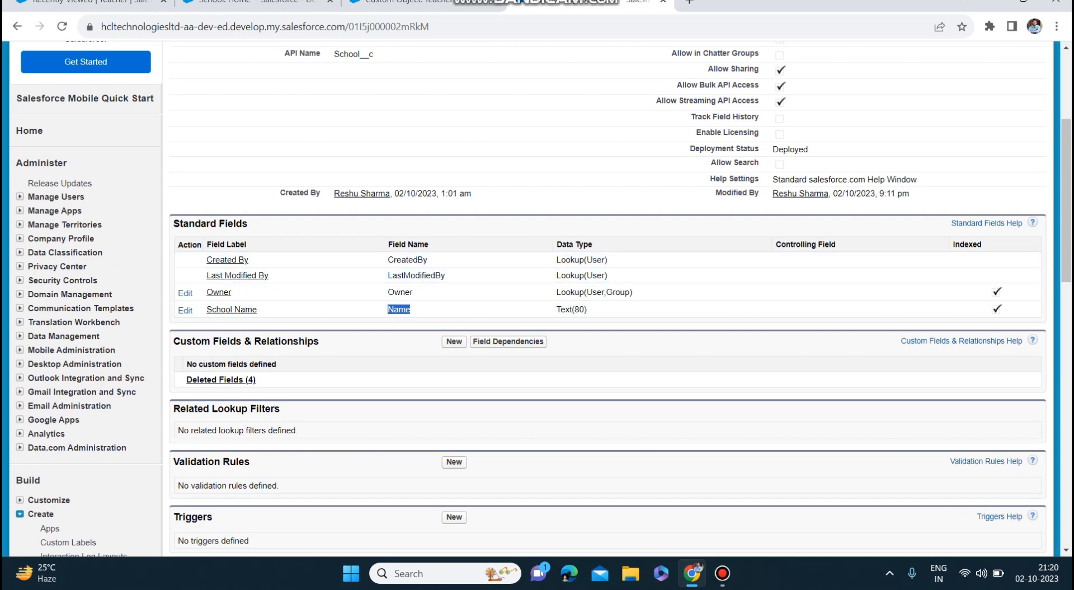
{"action": "left_click", "coordinate": [454, 341]}
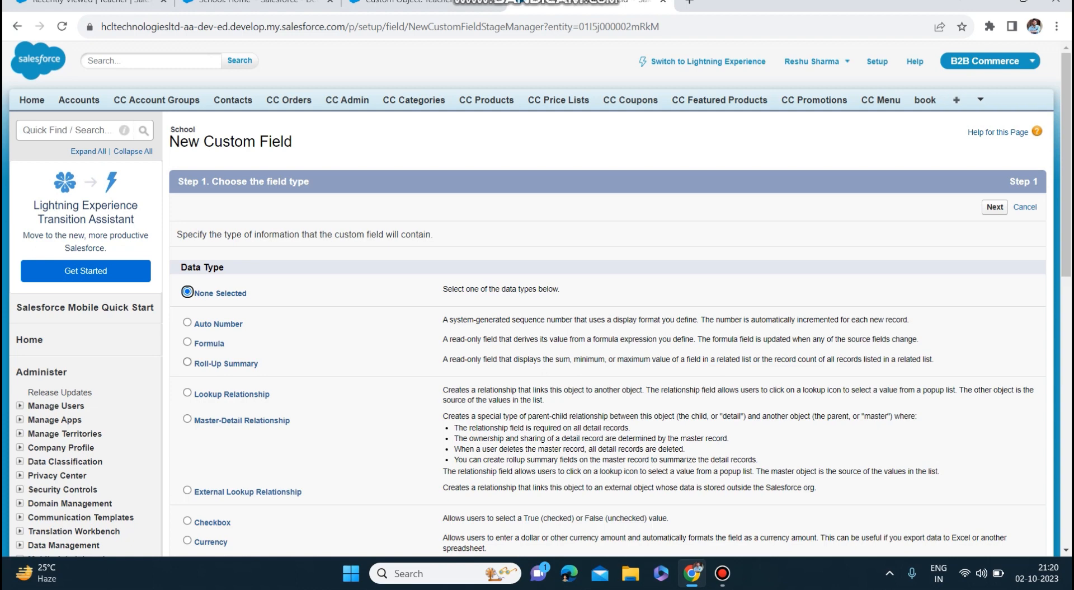
{"action": "left_click", "coordinate": [187, 363]}
{"action": "scroll", "coordinate": [608, 296], "scroll_direction": "down", "scroll_amount": 10}
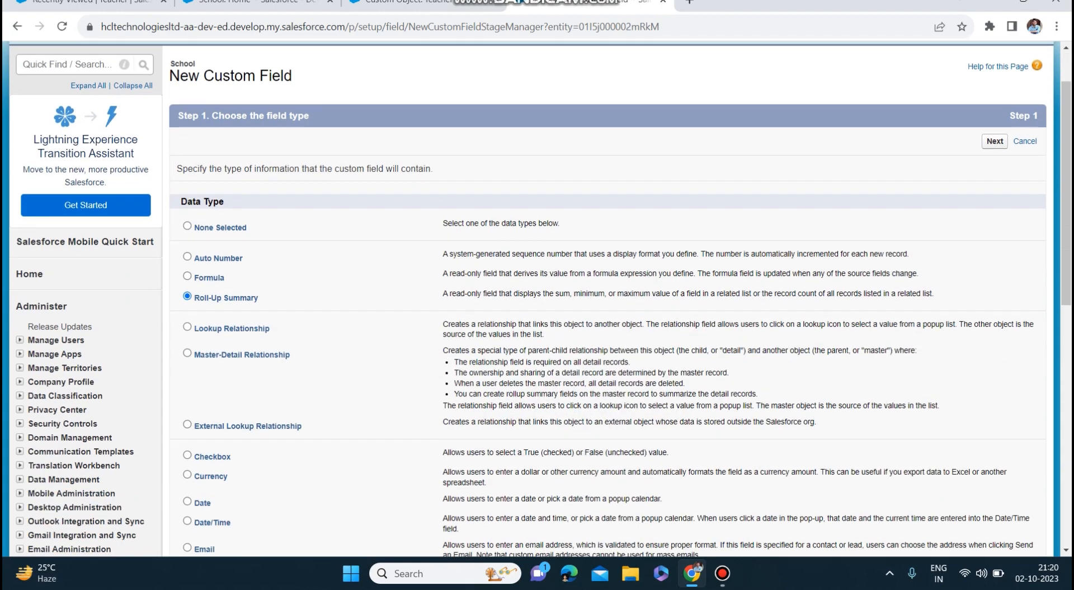
{"action": "left_click", "coordinate": [995, 355]}
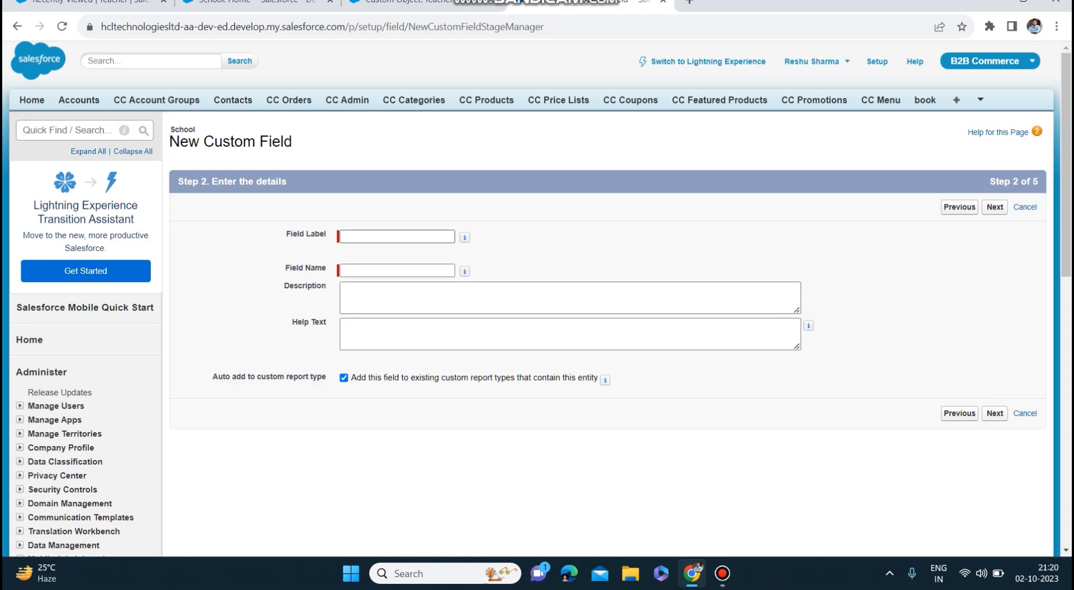
Step: Label the new field Total Teachers with the field name Total_Teachers and continue to the summary calculation
{"action": "left_click", "coordinate": [397, 237]}
{"action": "type", "text": "12"}
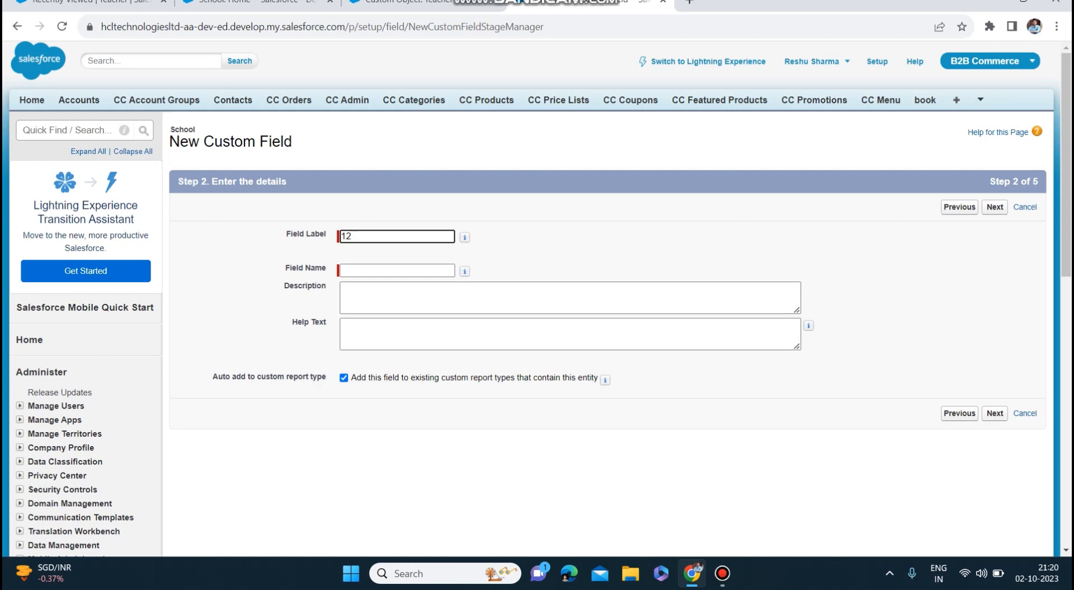
{"action": "key", "text": "BackSpace"}
{"action": "type", "text": "Total Teachers"}
{"action": "left_click", "coordinate": [390, 269]}
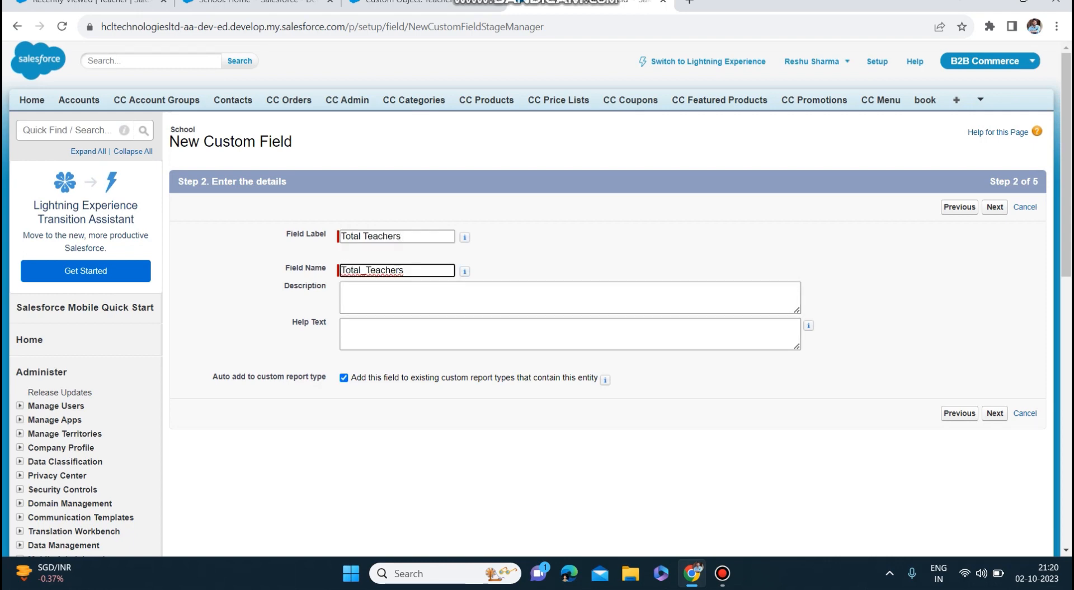
{"action": "left_click", "coordinate": [994, 413]}
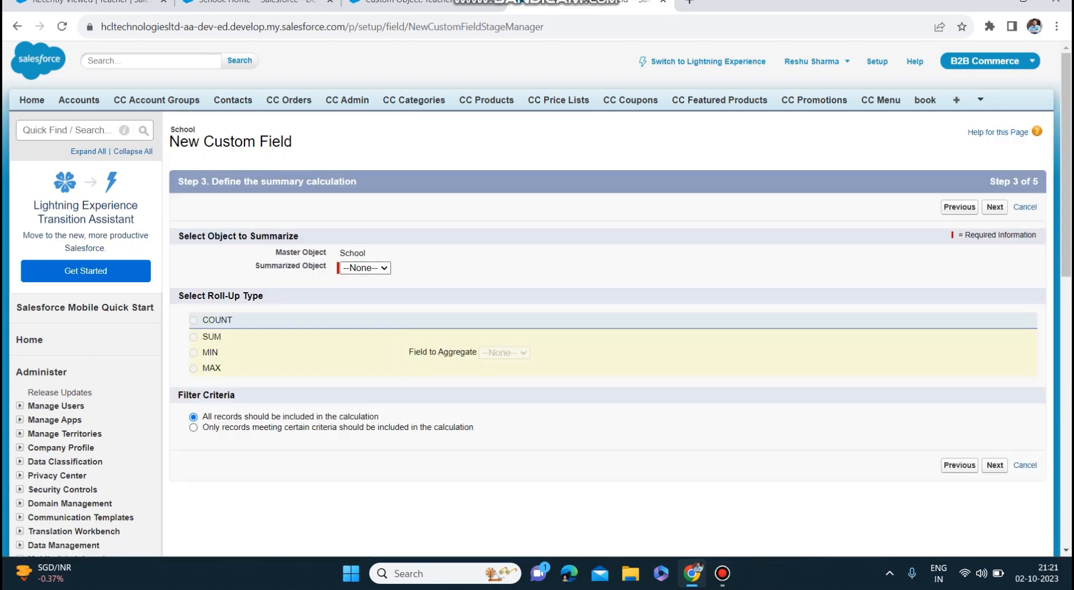
Step: Define the summary calculation with Teacher as the summarized object and COUNT as the roll-up type, including all records
{"action": "left_click", "coordinate": [365, 268]}
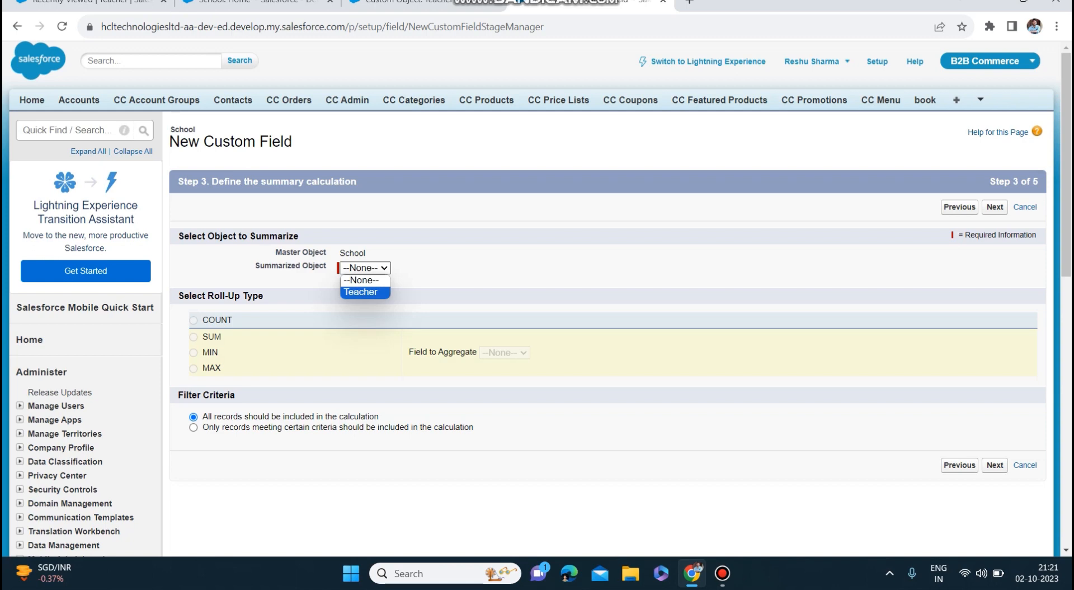
{"action": "left_click", "coordinate": [365, 292]}
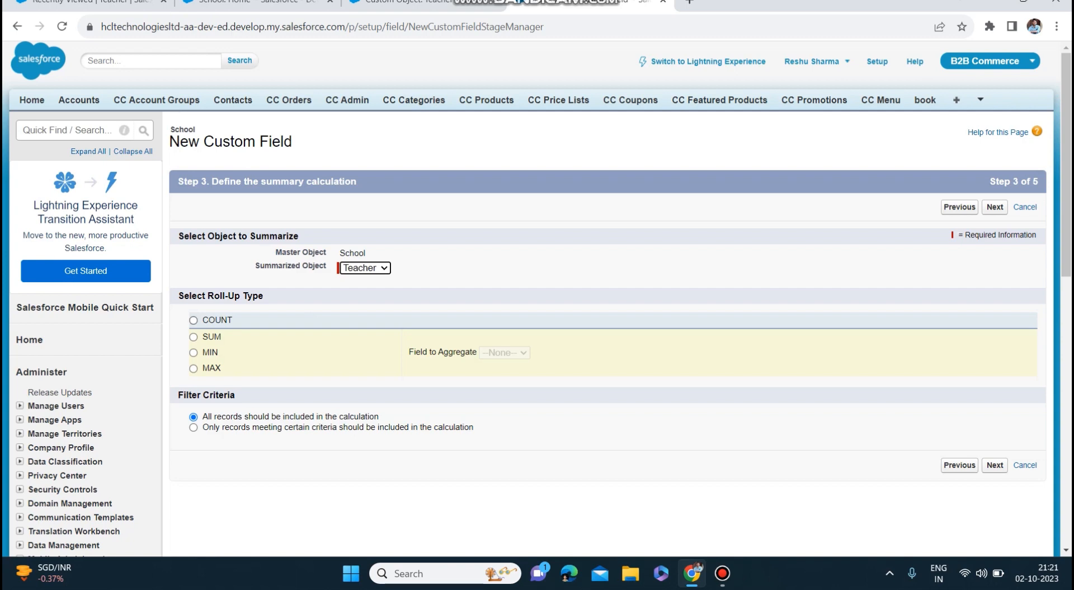
{"action": "left_click", "coordinate": [193, 320]}
{"action": "left_click", "coordinate": [995, 465]}
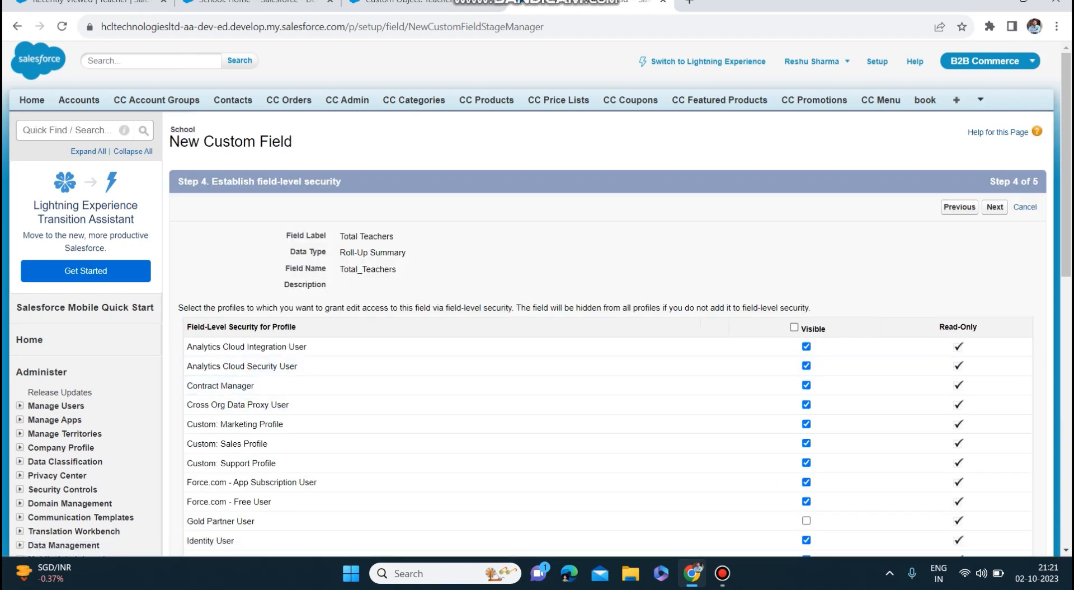
Step: Make the Total Teachers field visible to all profiles and save it with the School Layout included
{"action": "scroll", "coordinate": [615, 297], "scroll_direction": "down", "scroll_amount": 8}
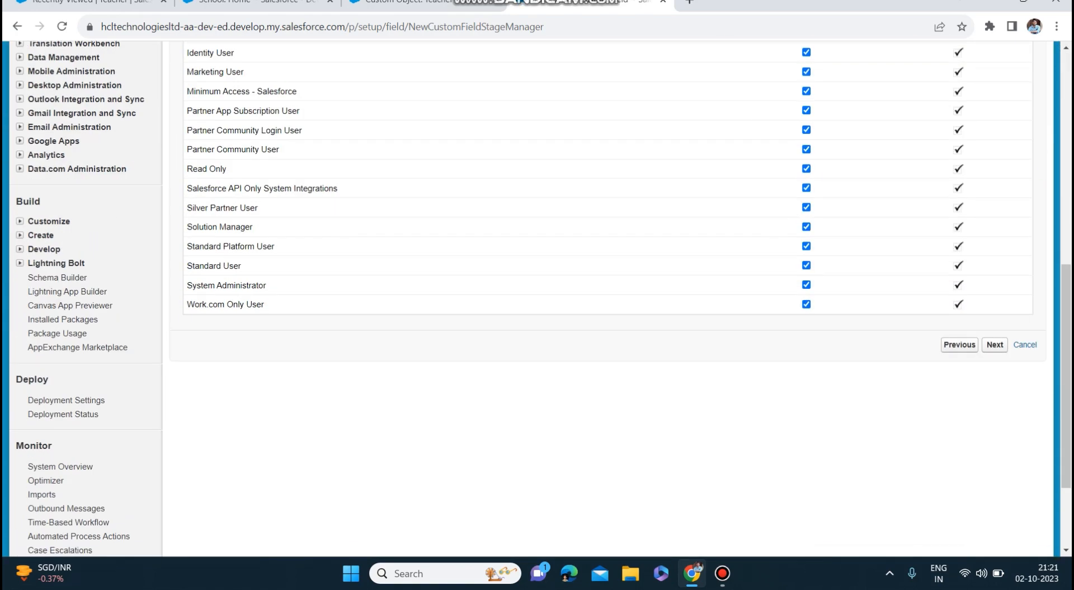
{"action": "scroll", "coordinate": [616, 297], "scroll_direction": "up", "scroll_amount": 8}
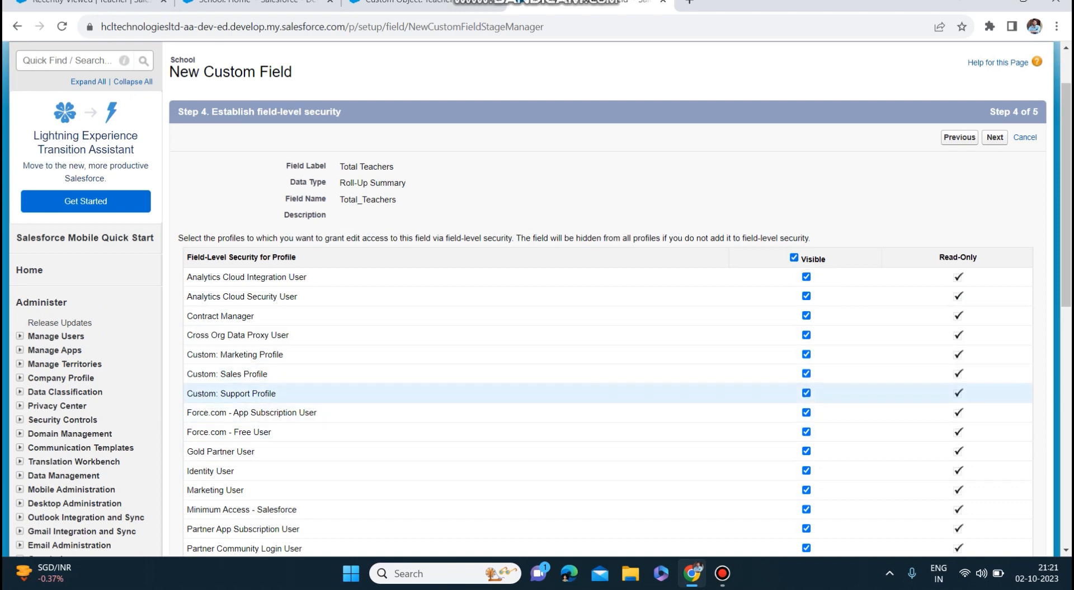
{"action": "scroll", "coordinate": [616, 297], "scroll_direction": "down", "scroll_amount": 8}
{"action": "left_click", "coordinate": [995, 213]}
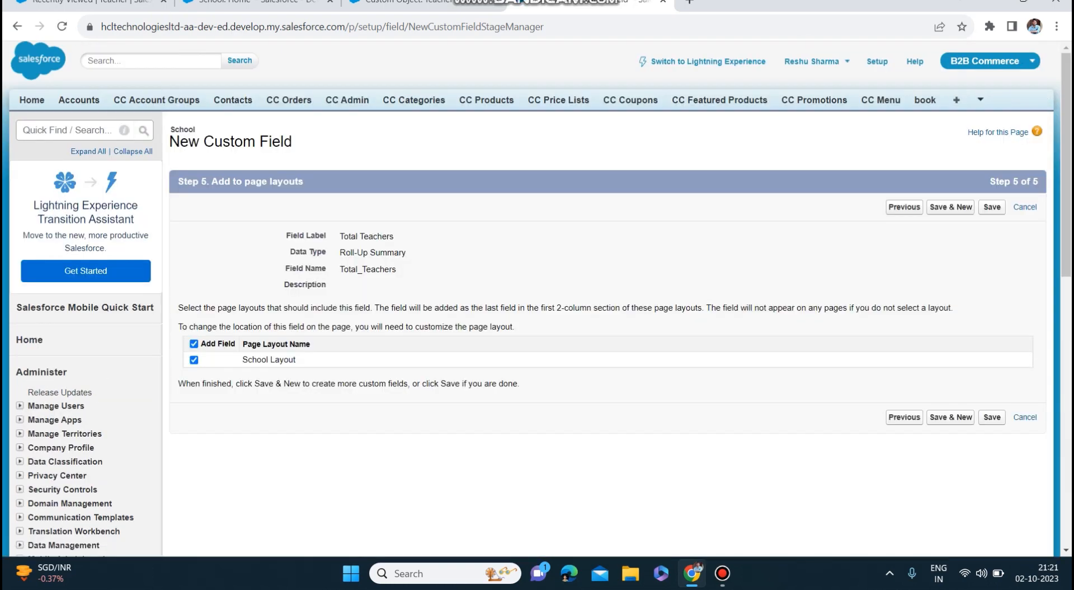
{"action": "left_click", "coordinate": [992, 417]}
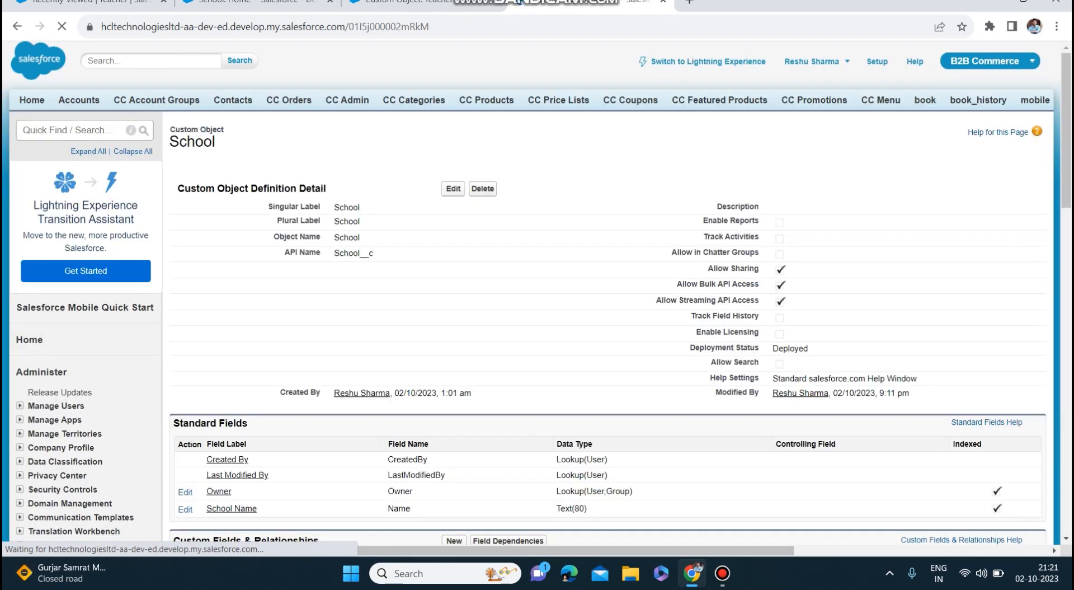
{"action": "scroll", "coordinate": [616, 302], "scroll_direction": "down", "scroll_amount": 3}
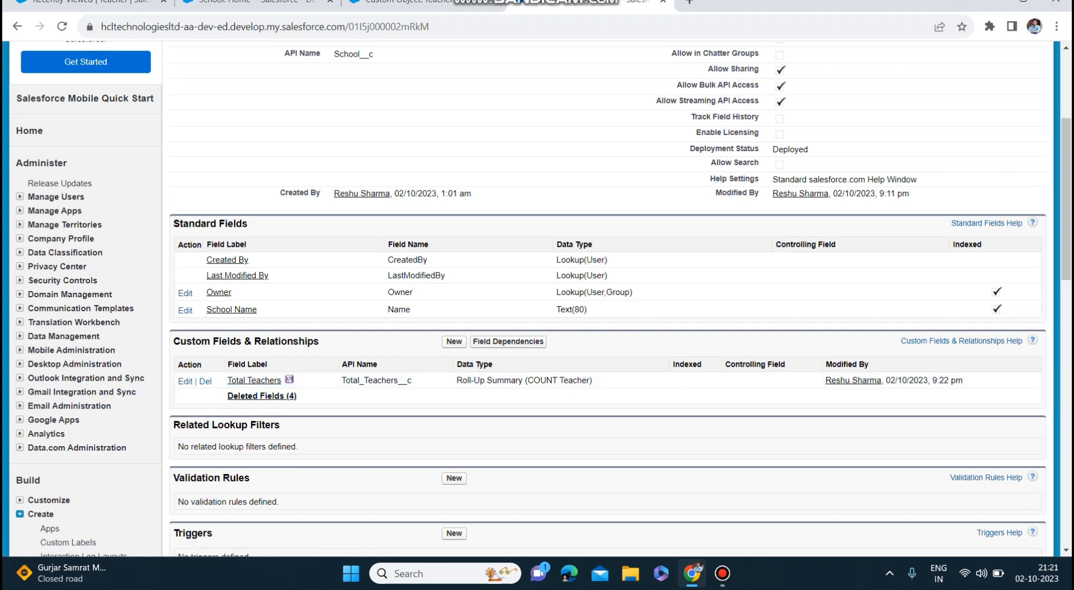
{"action": "scroll", "coordinate": [537, 297], "scroll_direction": "up", "scroll_amount": 4}
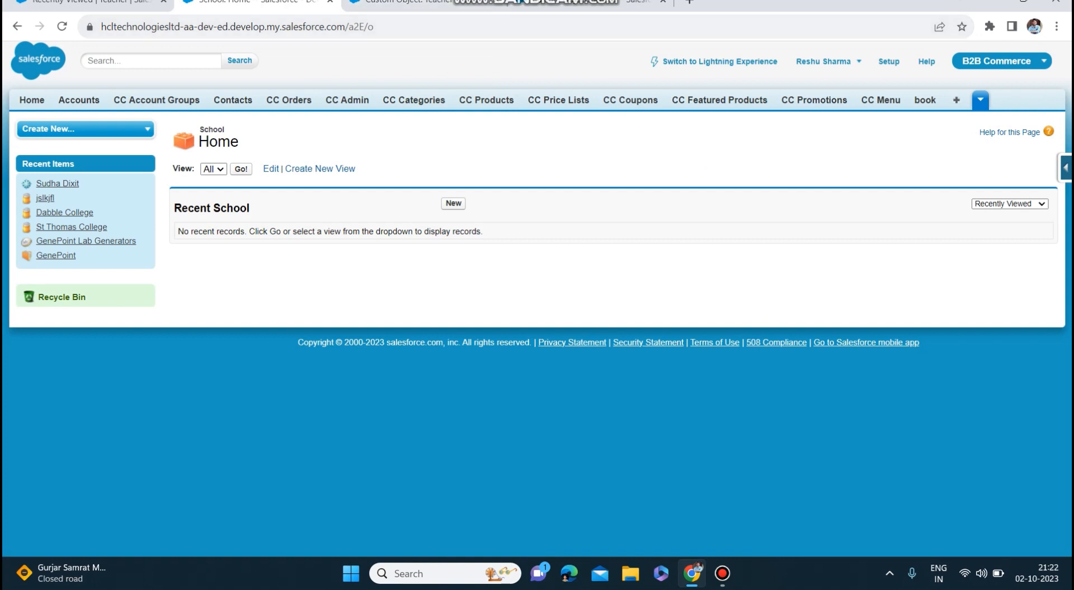
Step: Create and save a new School record named Dabble College
{"action": "left_click", "coordinate": [453, 203]}
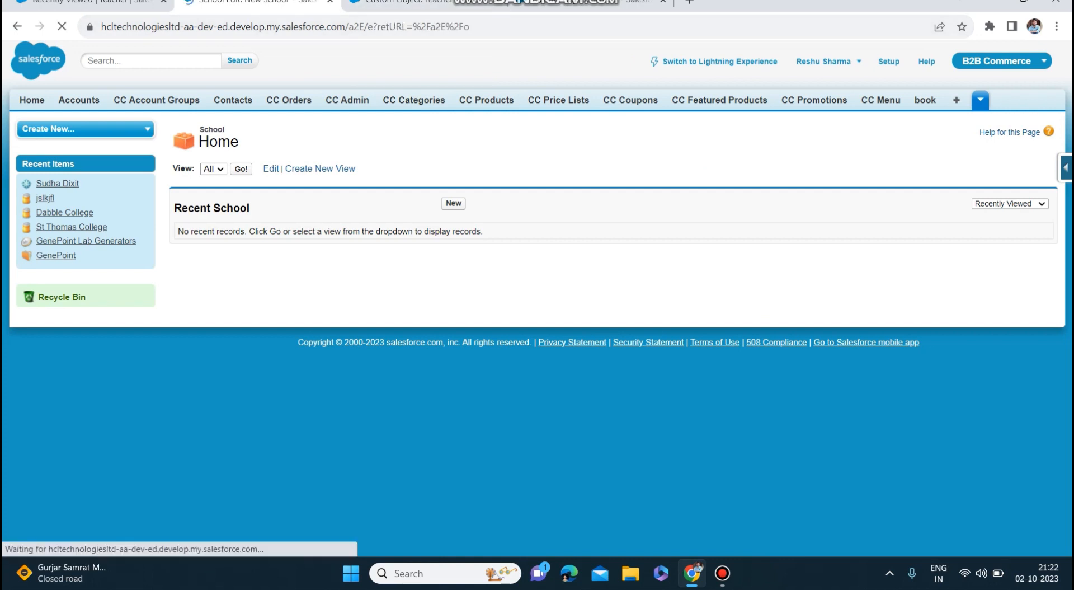
{"action": "type", "text": "Dabble"}
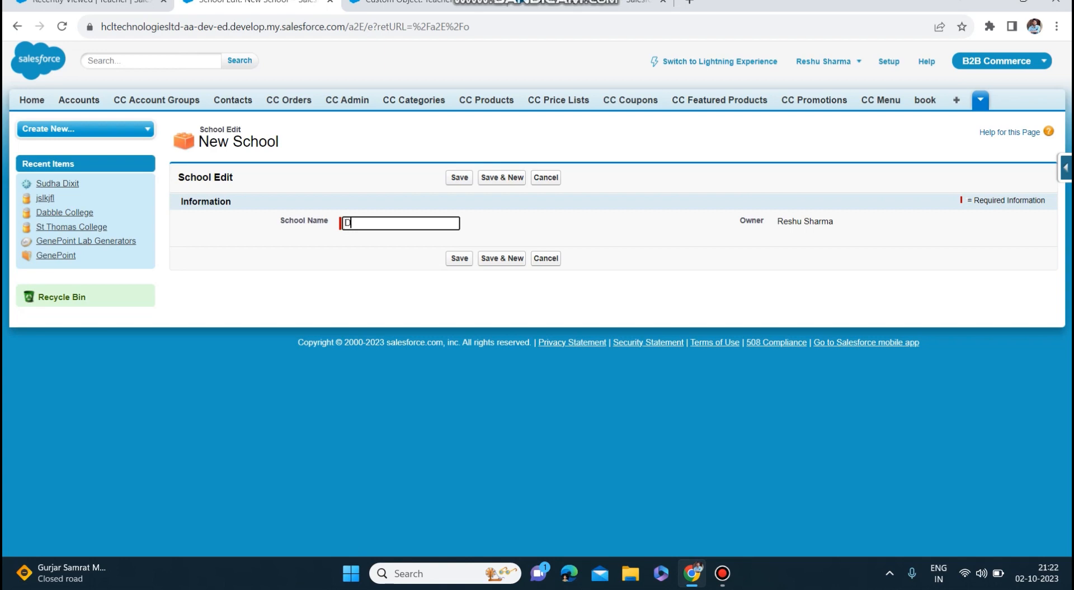
{"action": "type", "text": " College"}
{"action": "key", "text": "Return"}
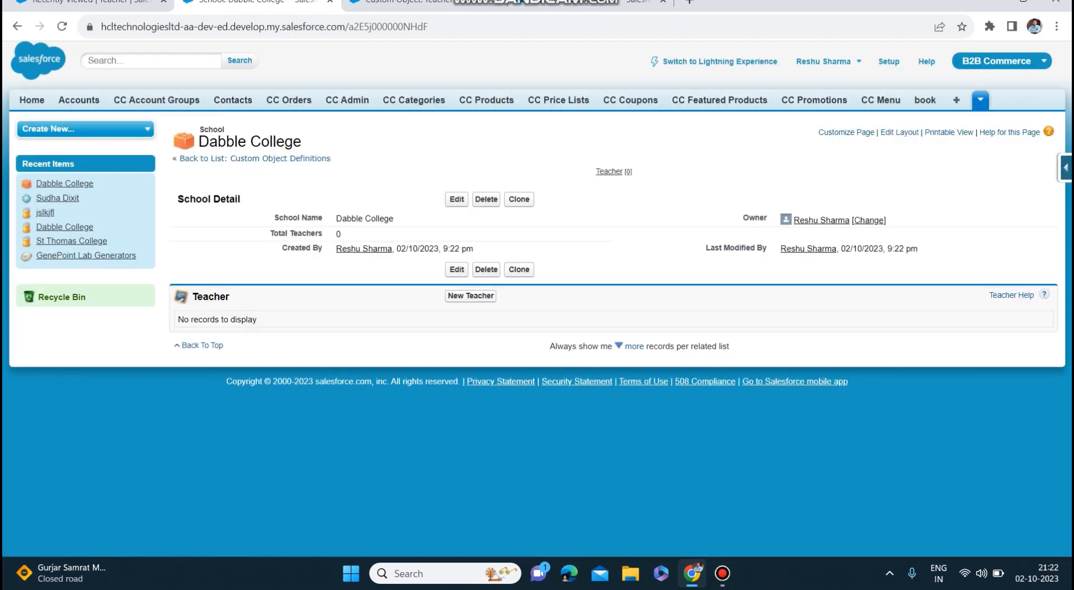
Step: Add a teacher to Dabble College, entering the teacher's name and a Total Exp of 5, and save the record
{"action": "left_click", "coordinate": [471, 296]}
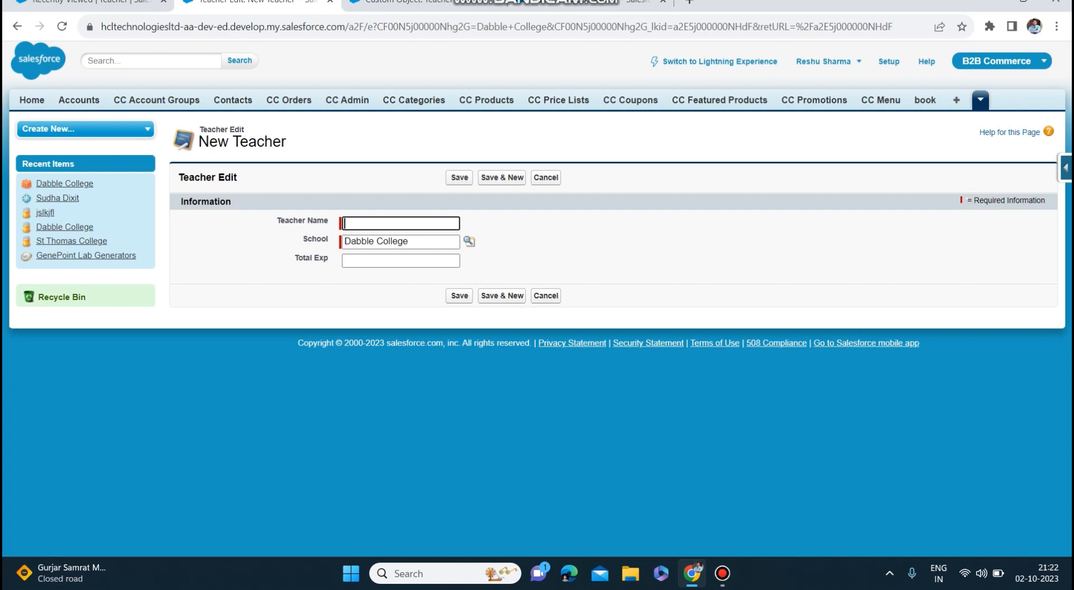
{"action": "type", "text": "Mrs Briganja"}
{"action": "left_click", "coordinate": [400, 261]}
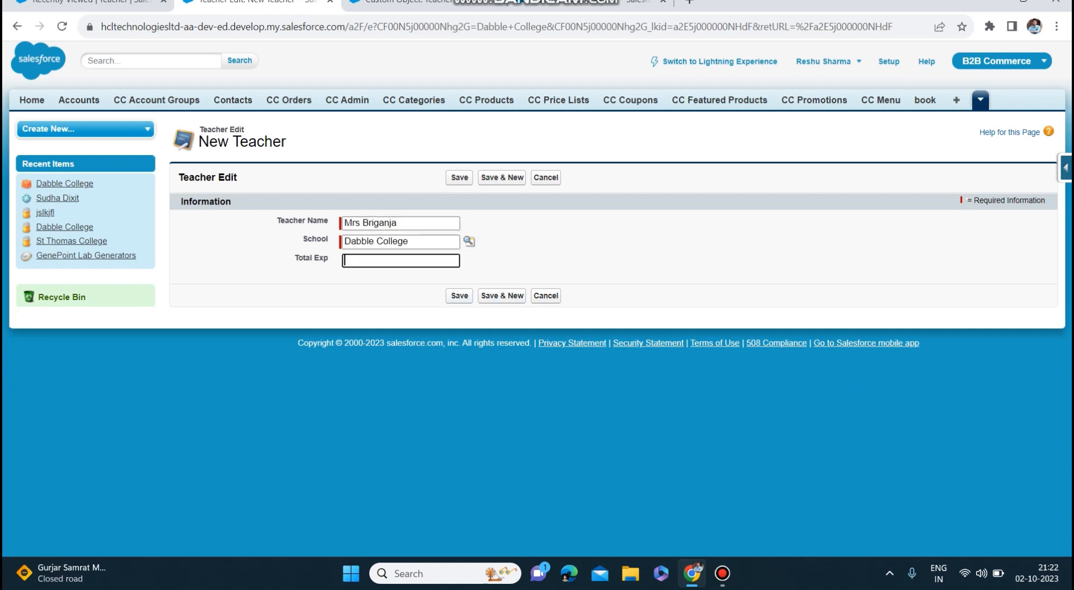
{"action": "type", "text": "5"}
{"action": "left_click", "coordinate": [460, 296]}
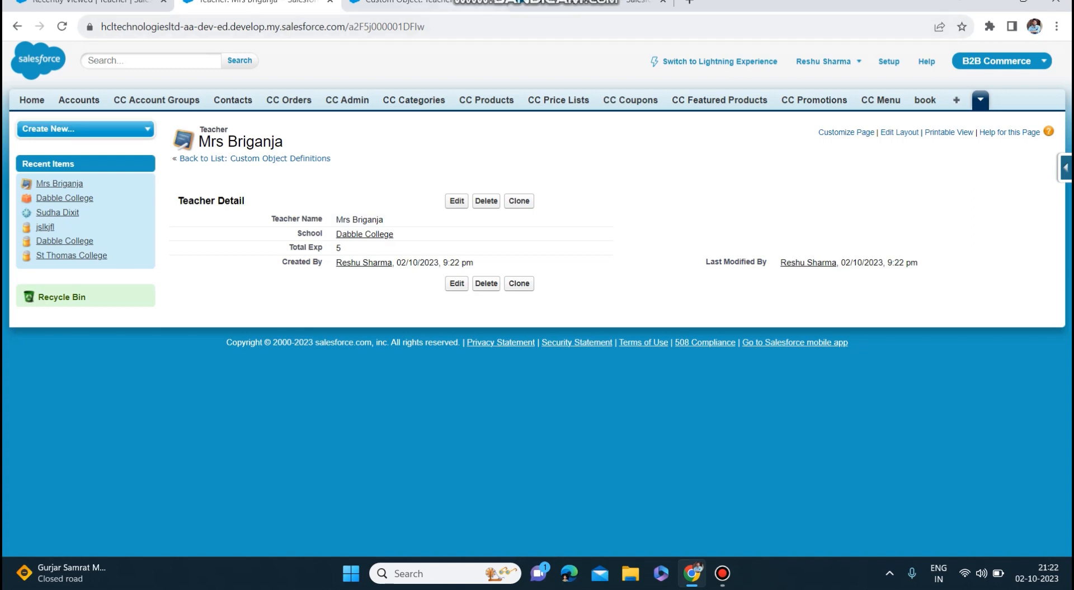
Step: Open the Dabble College record from the saved teacher's School field to check its Total Teachers value
{"action": "left_click", "coordinate": [403, 3]}
{"action": "left_click", "coordinate": [246, 3]}
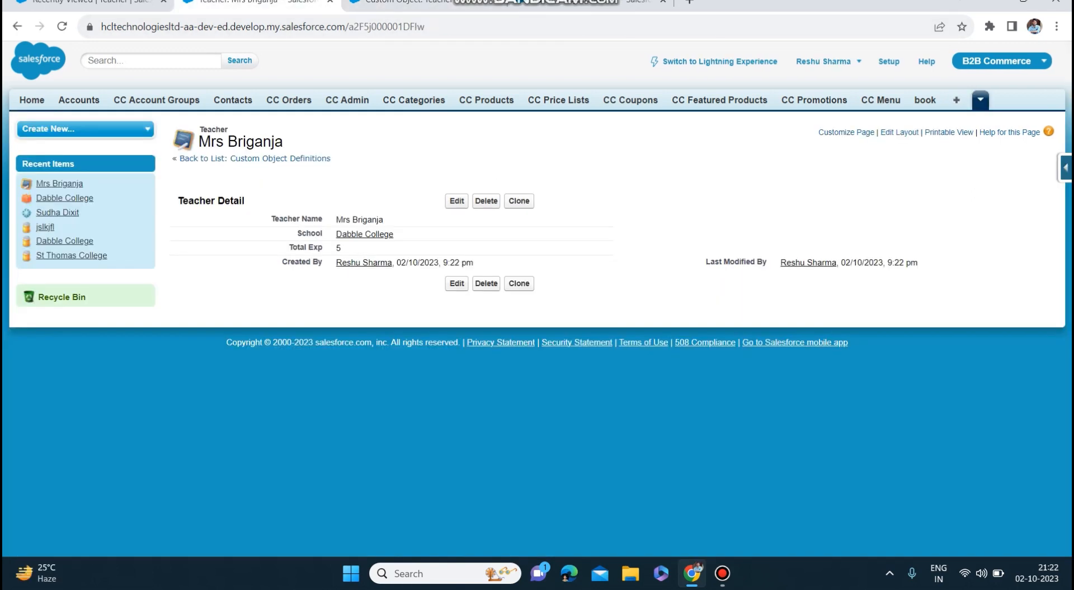
{"action": "left_click", "coordinate": [365, 234]}
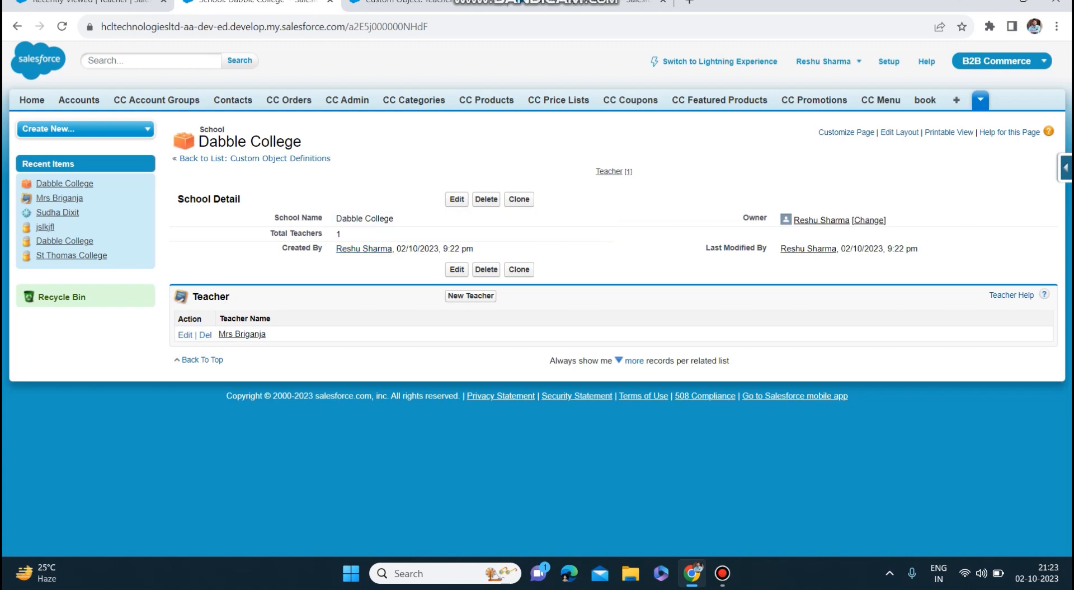
Step: Add a second teacher to Dabble College with the teacher's name and a Total Exp of 9, save, and reopen the school record
{"action": "left_click", "coordinate": [470, 295]}
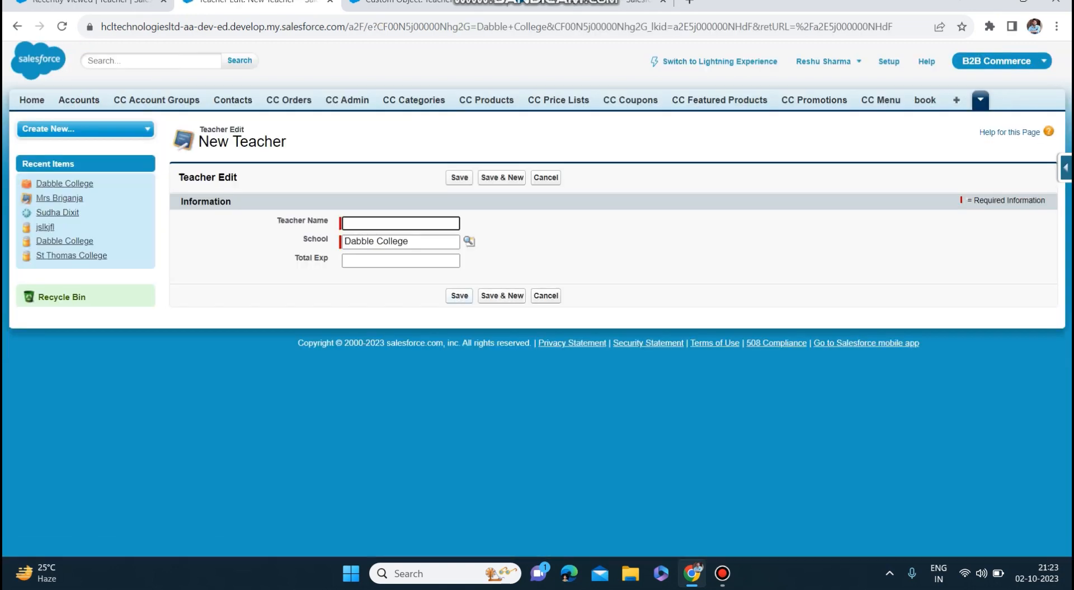
{"action": "type", "text": "Mrs"}
{"action": "key", "text": "BackSpace"}
{"action": "type", "text": "Bhile"}
{"action": "left_click", "coordinate": [400, 261]}
{"action": "type", "text": "9"}
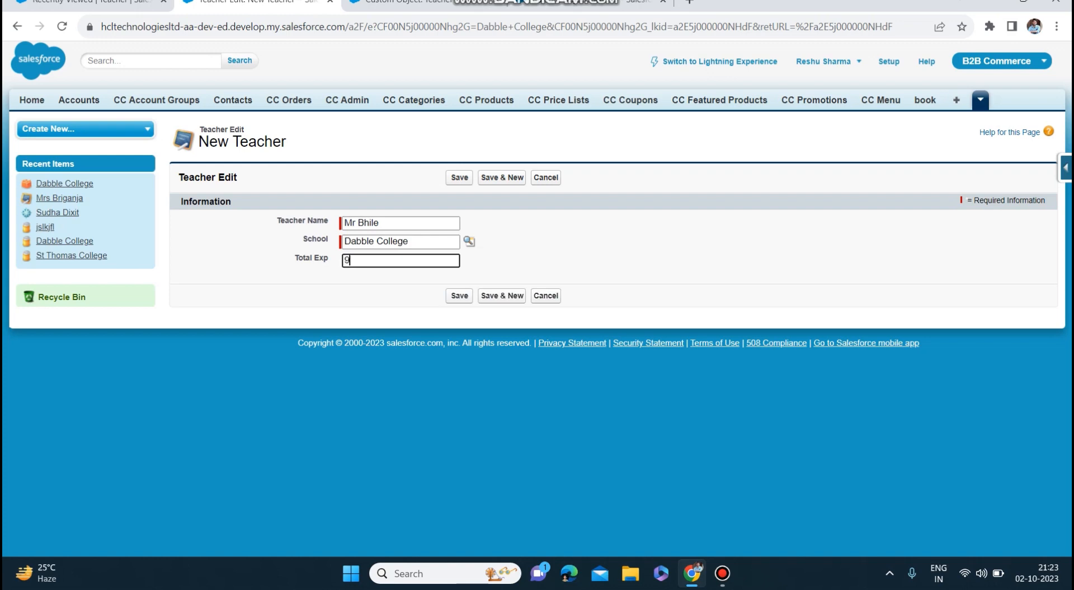
{"action": "key", "text": "Return"}
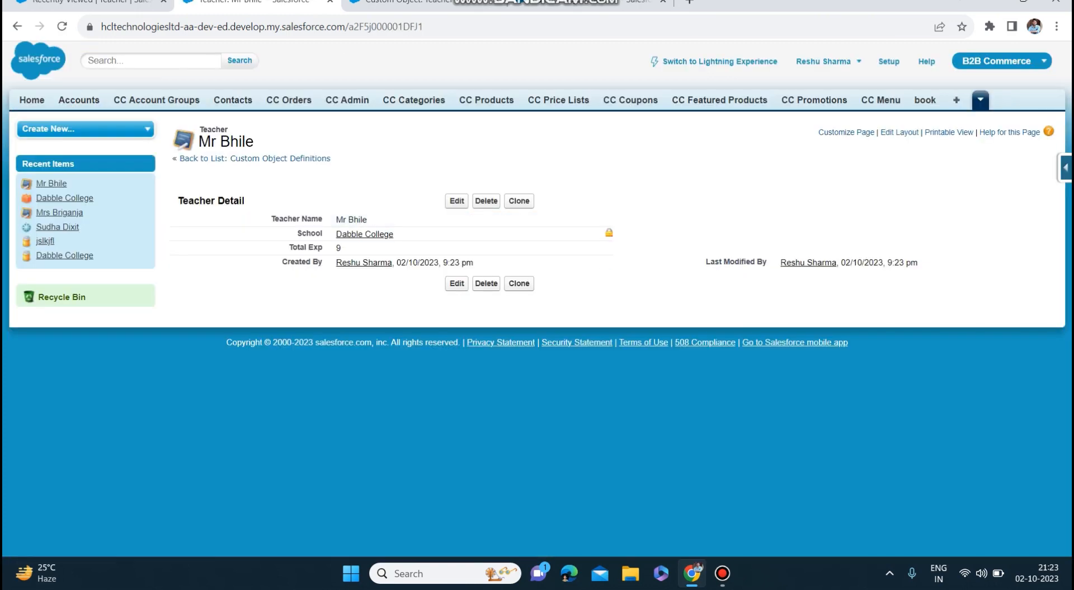
{"action": "left_click", "coordinate": [365, 234]}
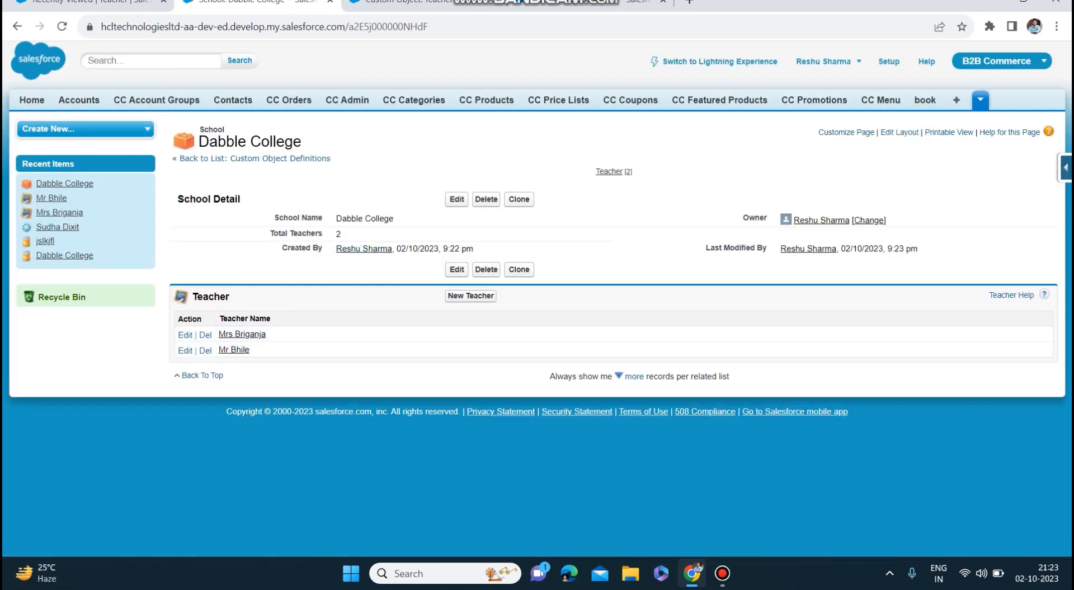
Step: Add a third teacher to Dabble College with the teacher's name and a Total Exp of 15, save, and return to the school record
{"action": "left_click", "coordinate": [471, 296]}
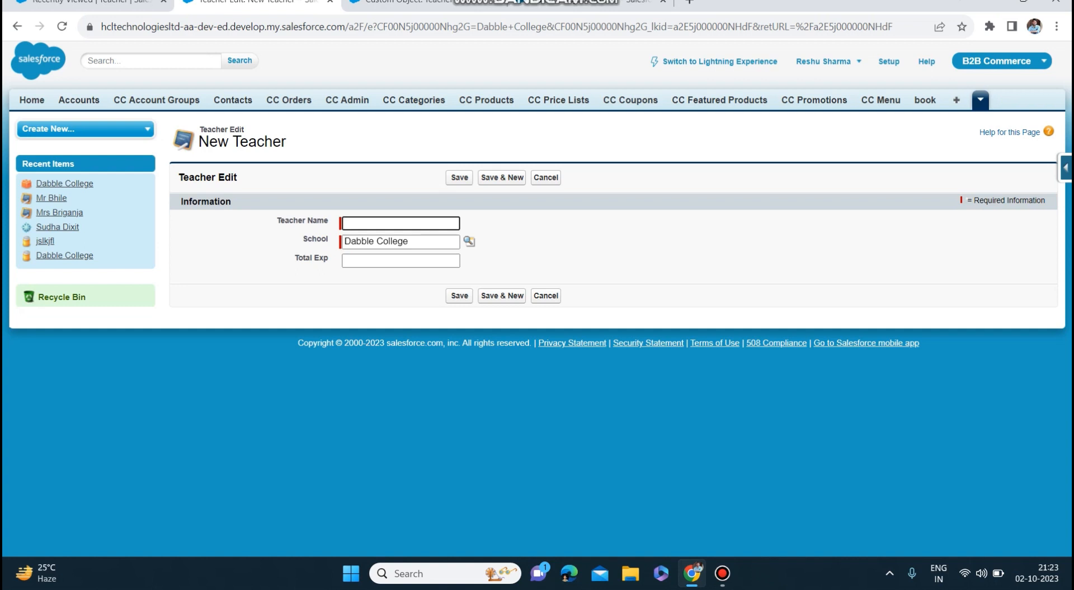
{"action": "type", "text": "Mr Jugral"}
{"action": "key", "text": "Tab"}
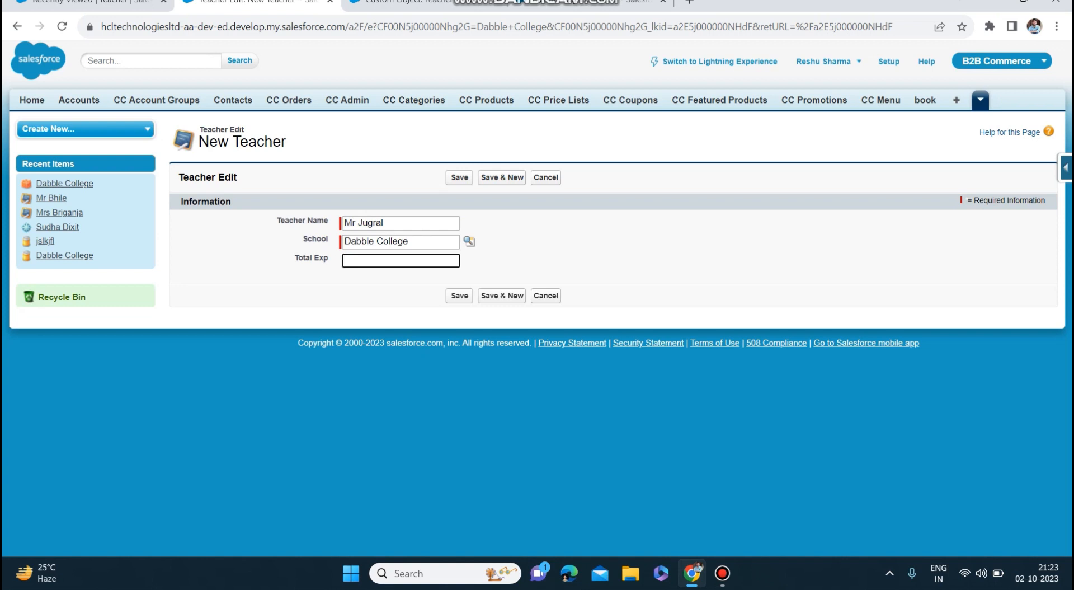
{"action": "type", "text": "23"}
{"action": "key", "text": "BackSpace"}
{"action": "key", "text": "BackSpace"}
{"action": "type", "text": "15"}
{"action": "key", "text": "Return"}
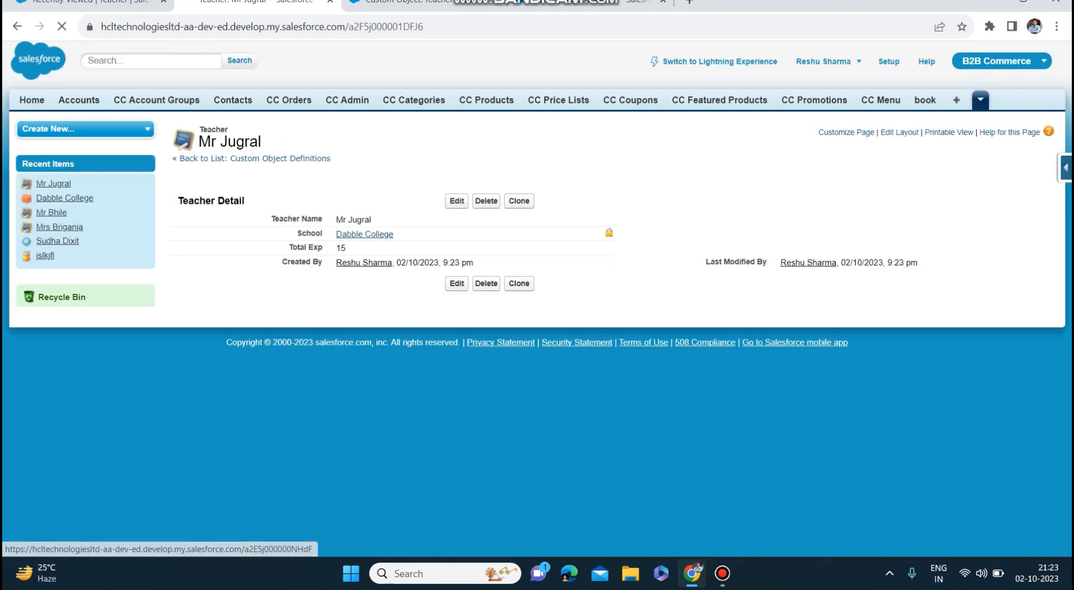
{"action": "left_click", "coordinate": [364, 234]}
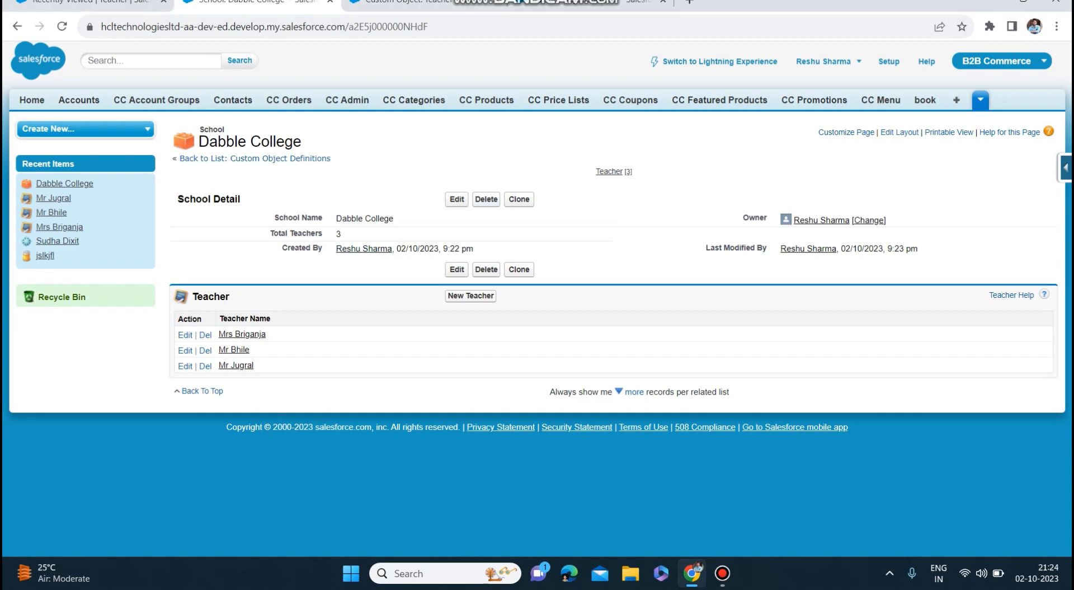
Step: Go back to the School object definition and start a new custom field of type Roll-Up Summary
{"action": "left_click", "coordinate": [407, 2]}
{"action": "left_click", "coordinate": [636, 2]}
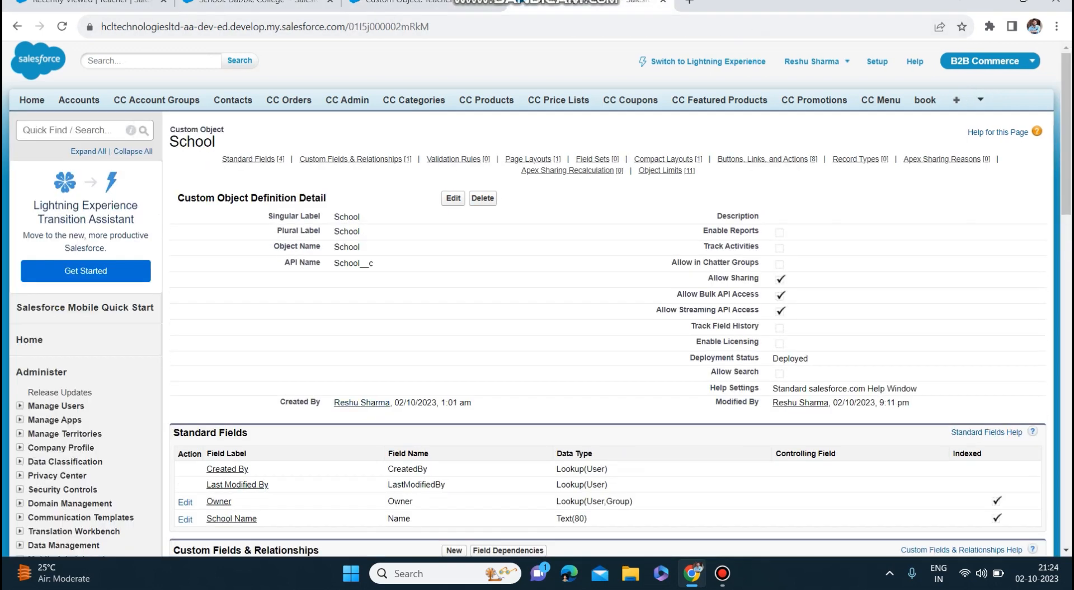
{"action": "scroll", "coordinate": [560, 296], "scroll_direction": "down", "scroll_amount": 5}
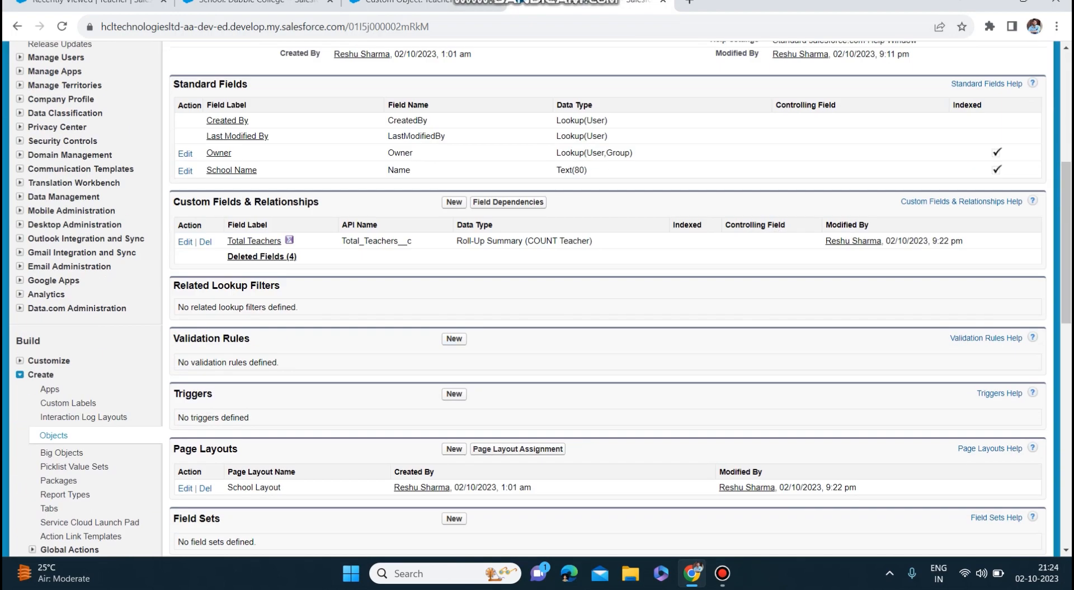
{"action": "left_click", "coordinate": [454, 202]}
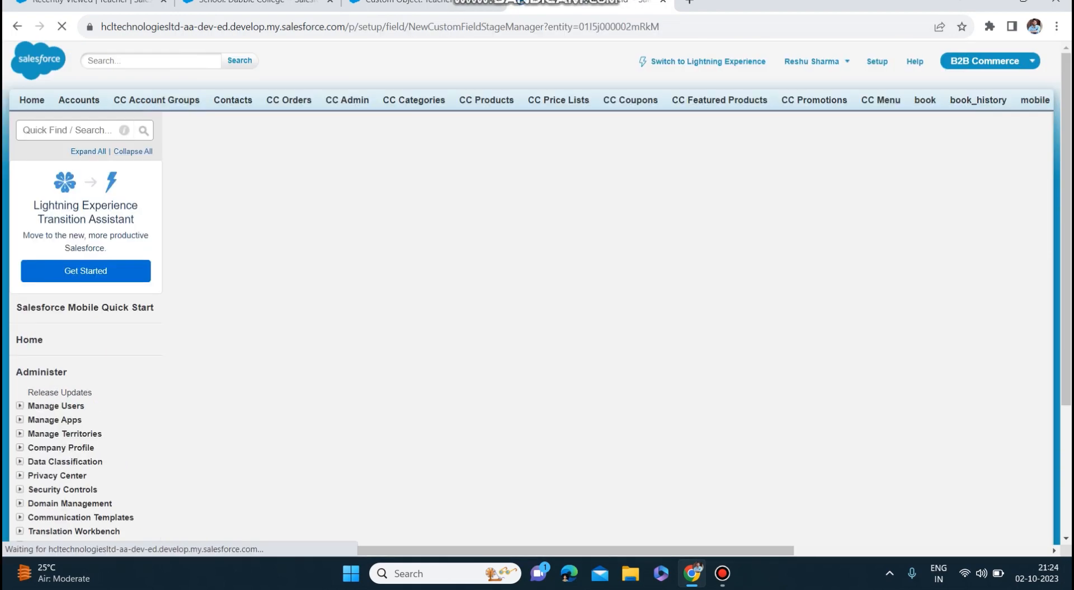
{"action": "scroll", "coordinate": [560, 296], "scroll_direction": "down", "scroll_amount": 5}
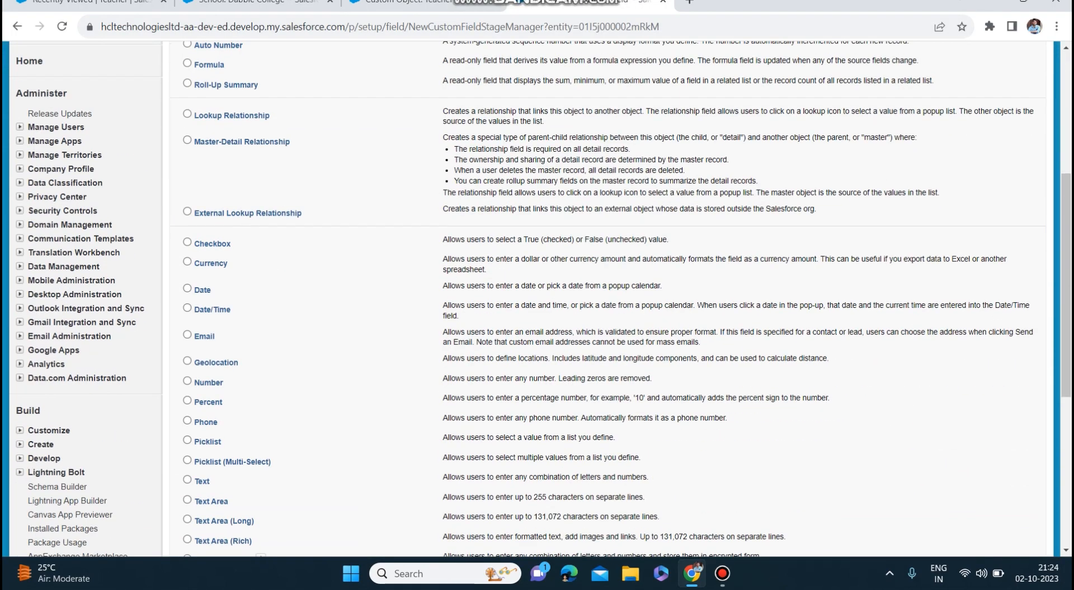
{"action": "left_click", "coordinate": [187, 82]}
{"action": "scroll", "coordinate": [560, 296], "scroll_direction": "up", "scroll_amount": 5}
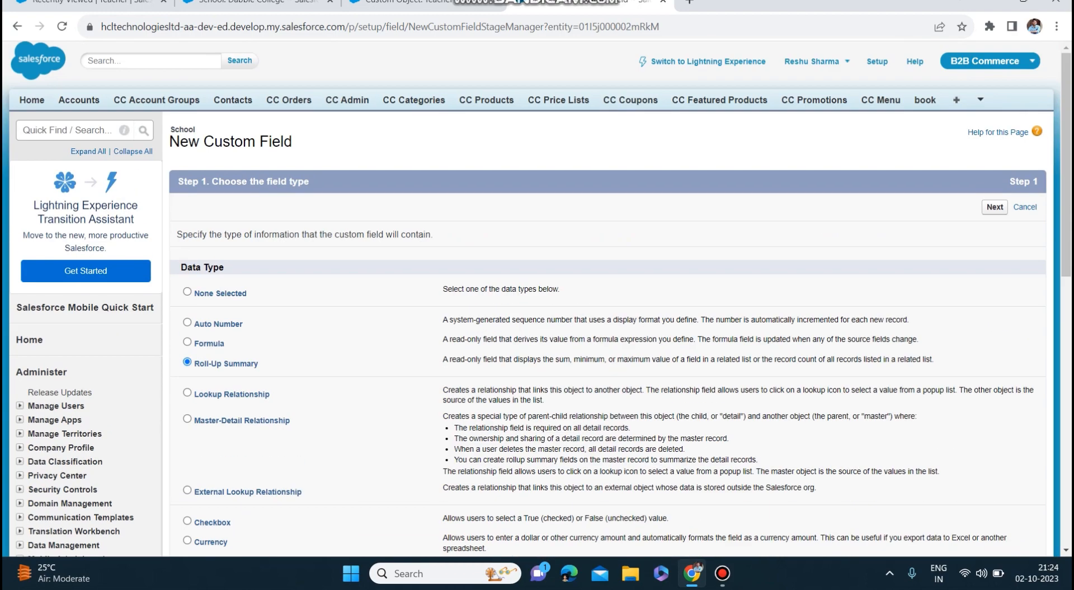
{"action": "left_click", "coordinate": [995, 207]}
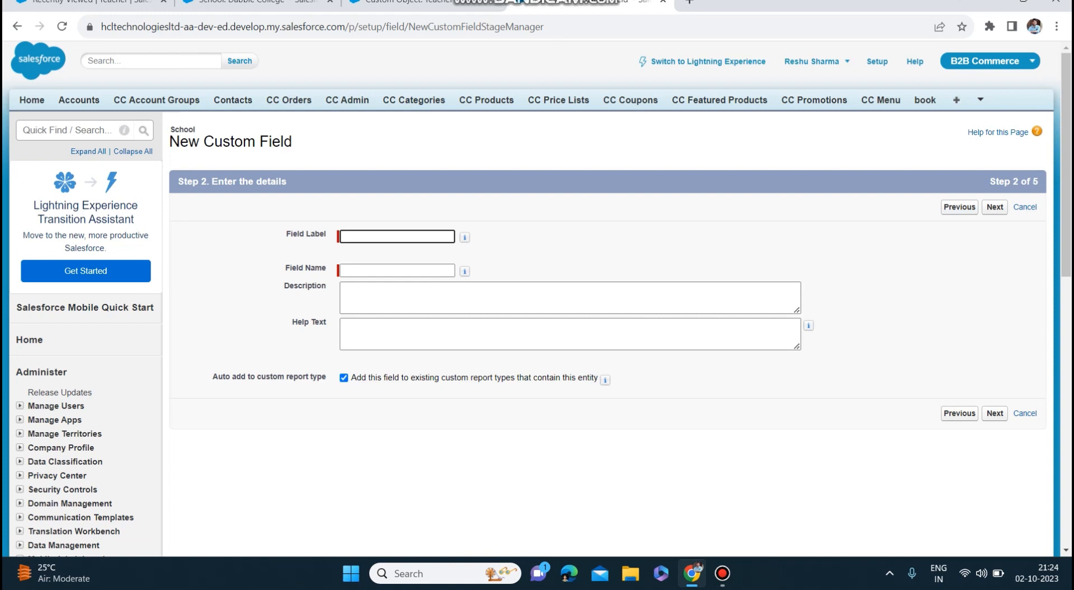
Step: Label the new roll-up field Max Experiece, let the field name fill in as Max_Experiece, and continue to the summary calculation
{"action": "type", "text": "Max Experiec"}
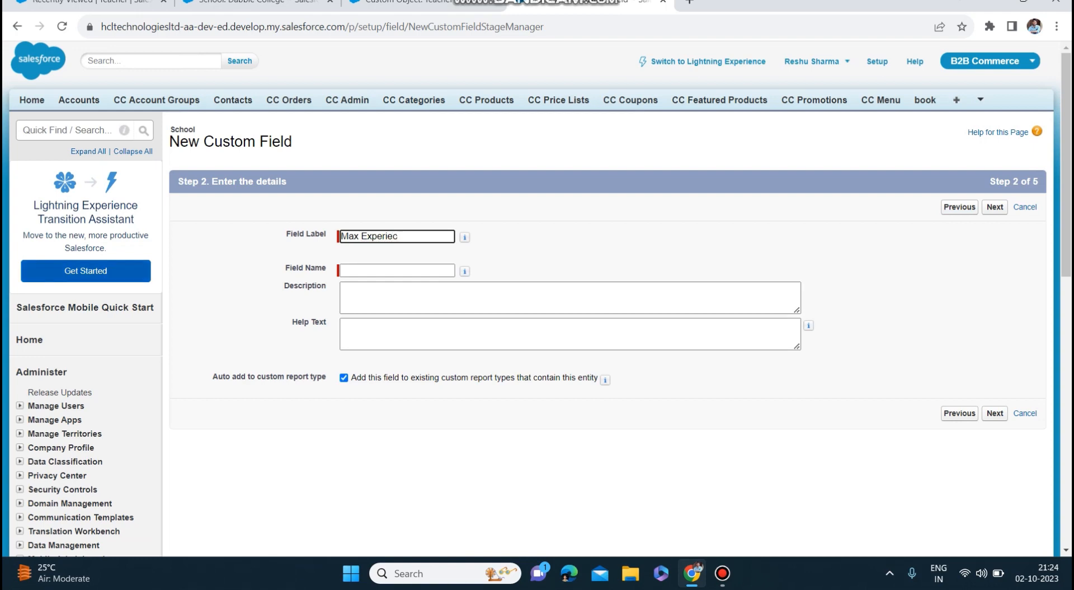
{"action": "type", "text": "e"}
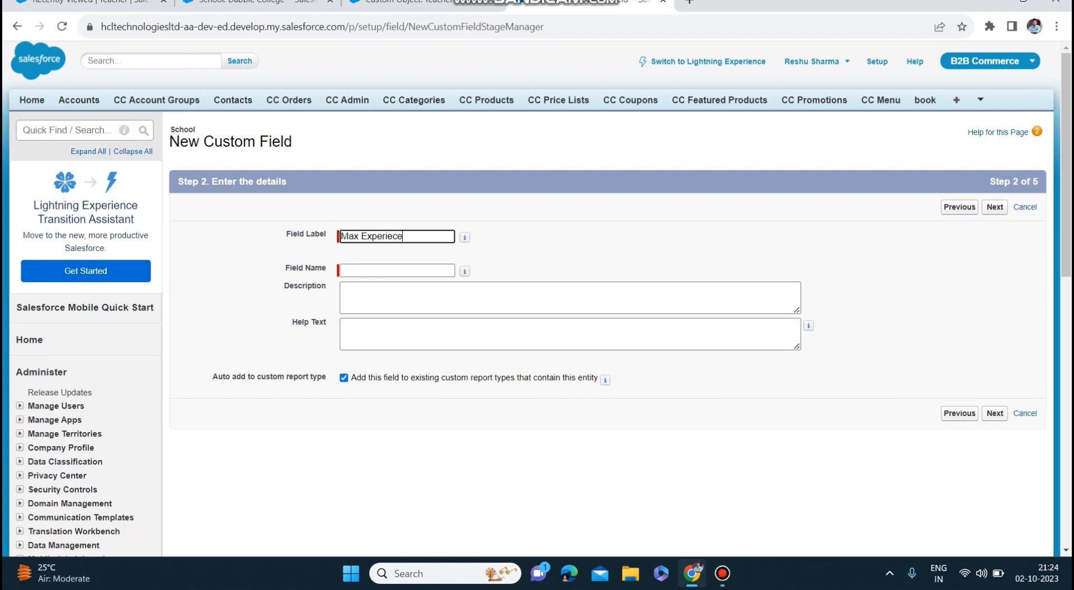
{"action": "right_click", "coordinate": [380, 499]}
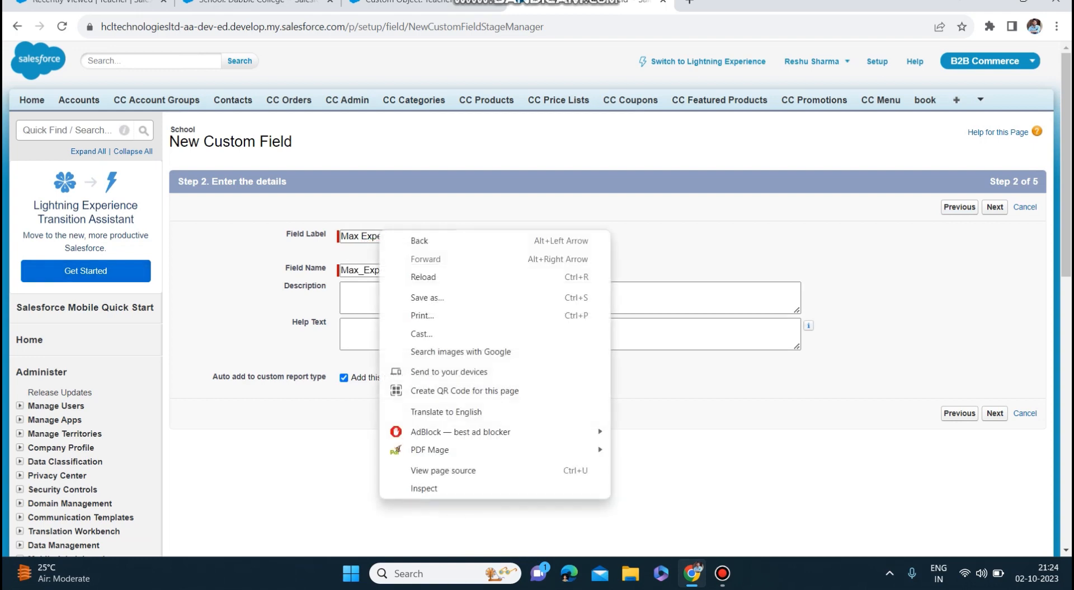
{"action": "key", "text": "Escape"}
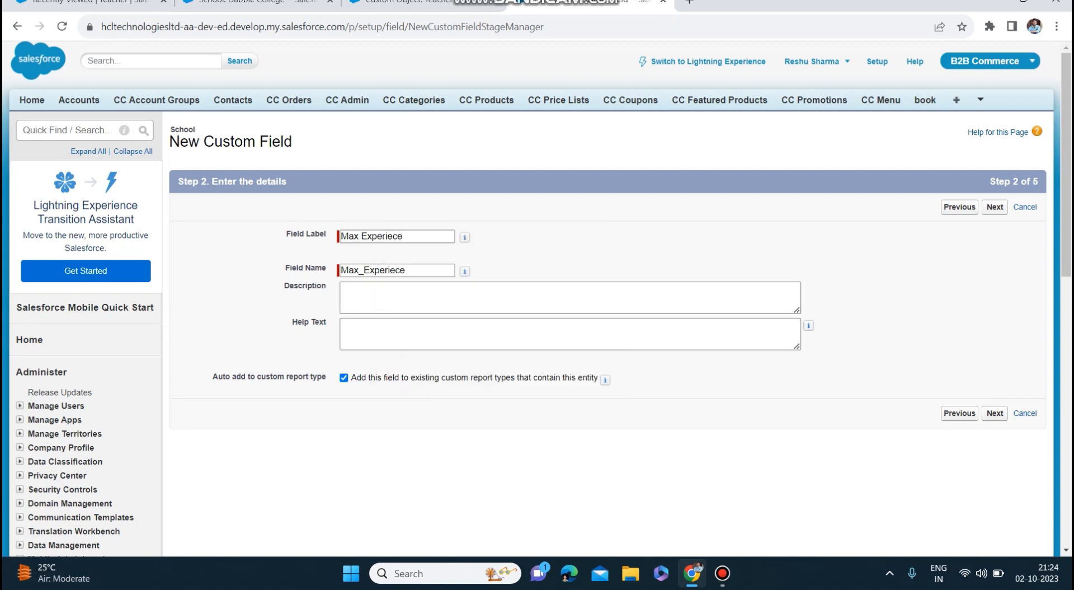
{"action": "left_click", "coordinate": [995, 207]}
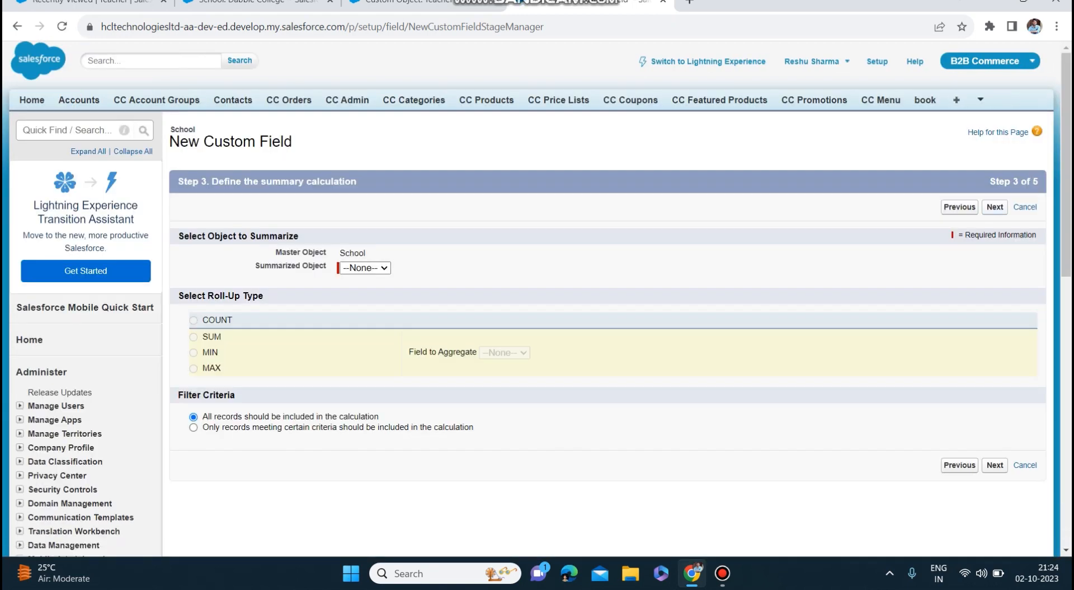
Step: Define the roll-up as the MAX of Total Exp over Teacher records and save the field with default visibility and the School Layout
{"action": "left_click", "coordinate": [365, 268]}
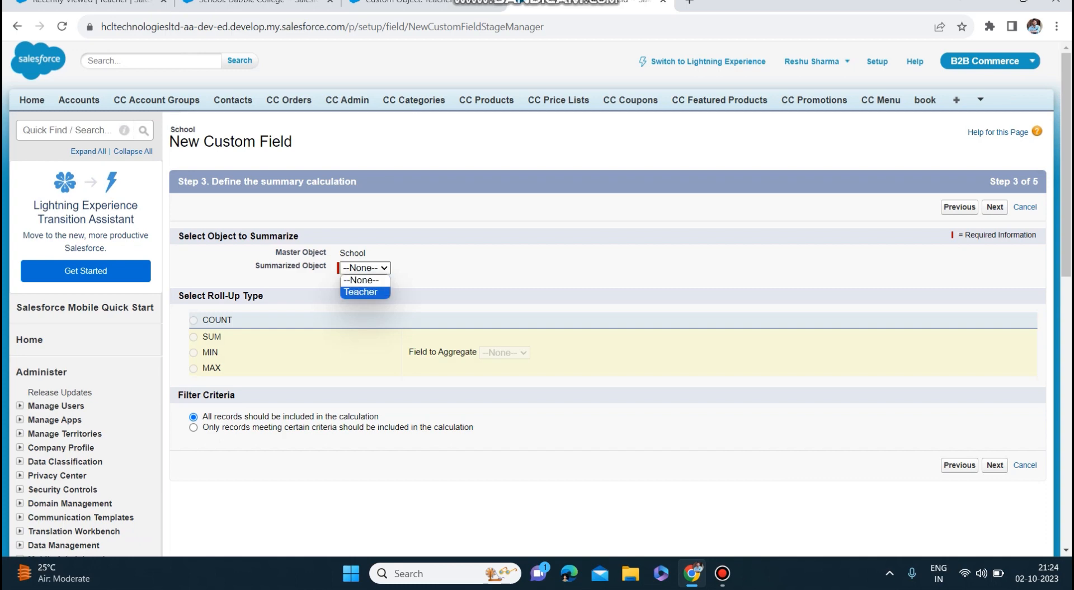
{"action": "left_click", "coordinate": [363, 292]}
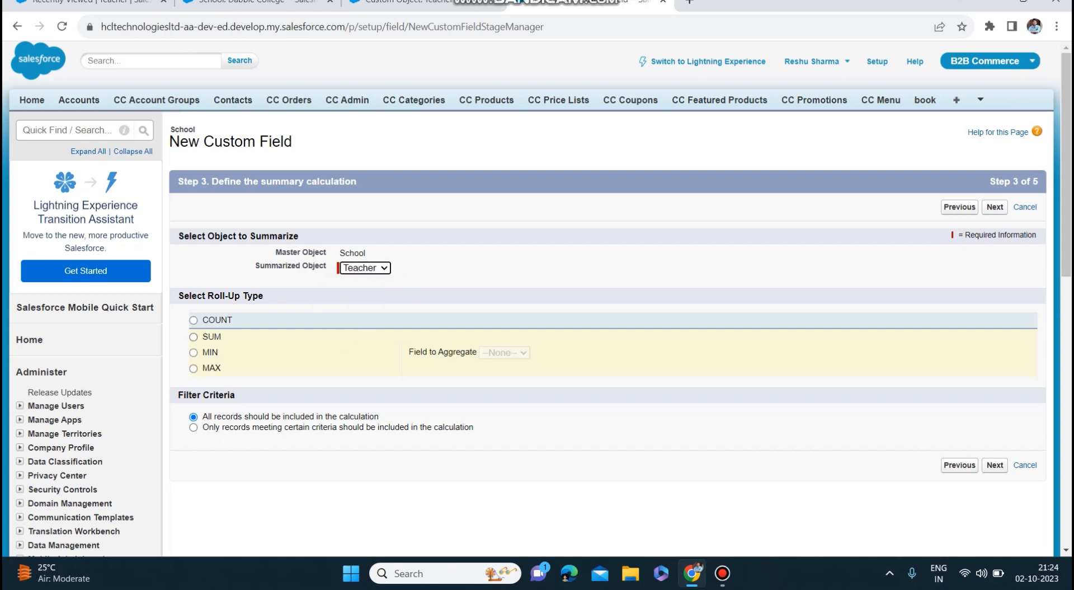
{"action": "left_click", "coordinate": [194, 368]}
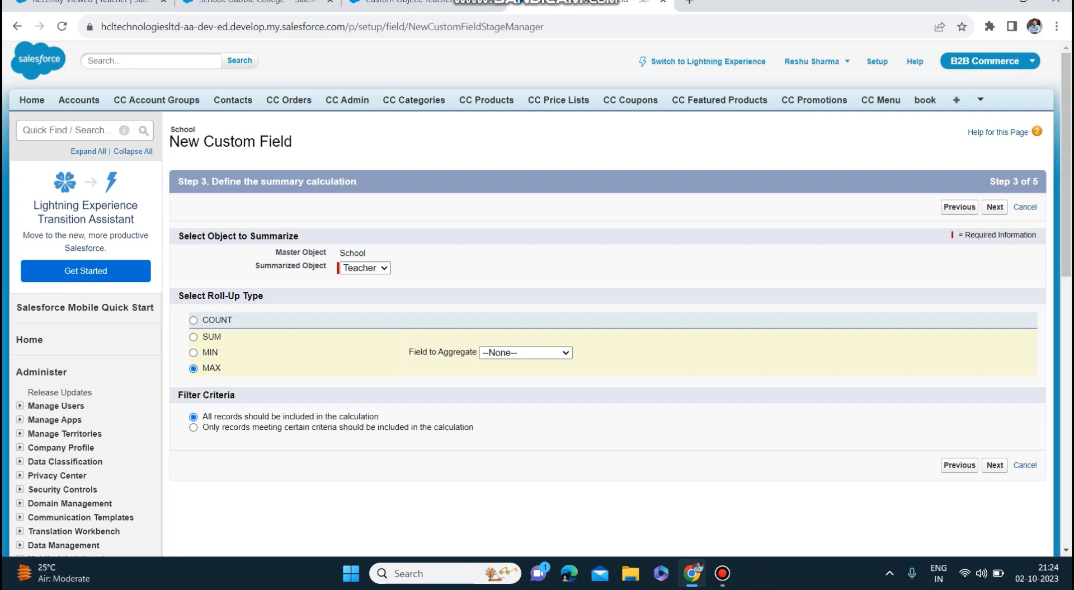
{"action": "left_click", "coordinate": [526, 353]}
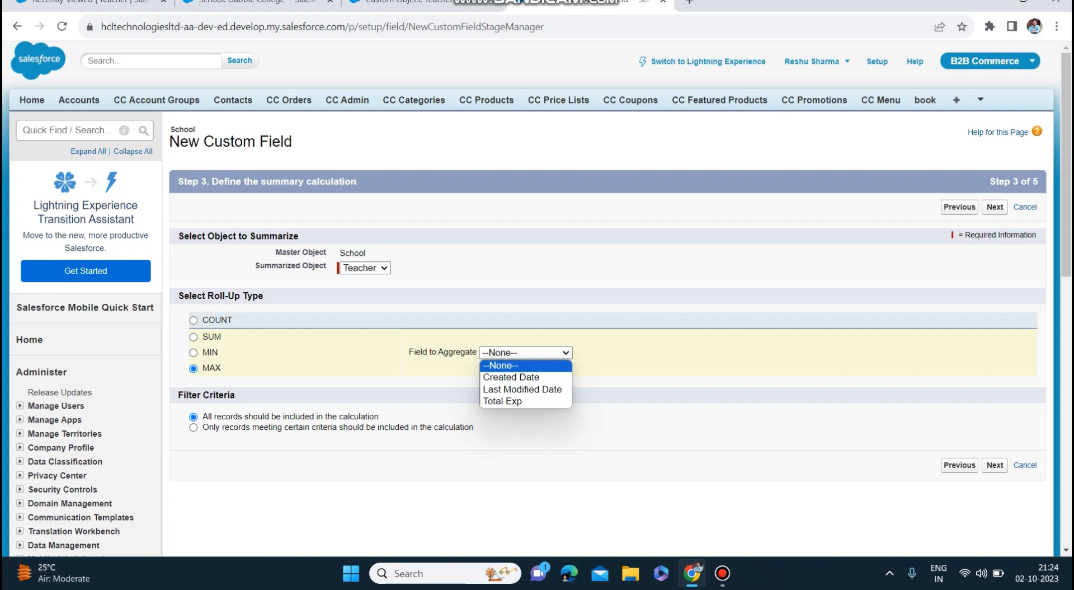
{"action": "left_click", "coordinate": [504, 401]}
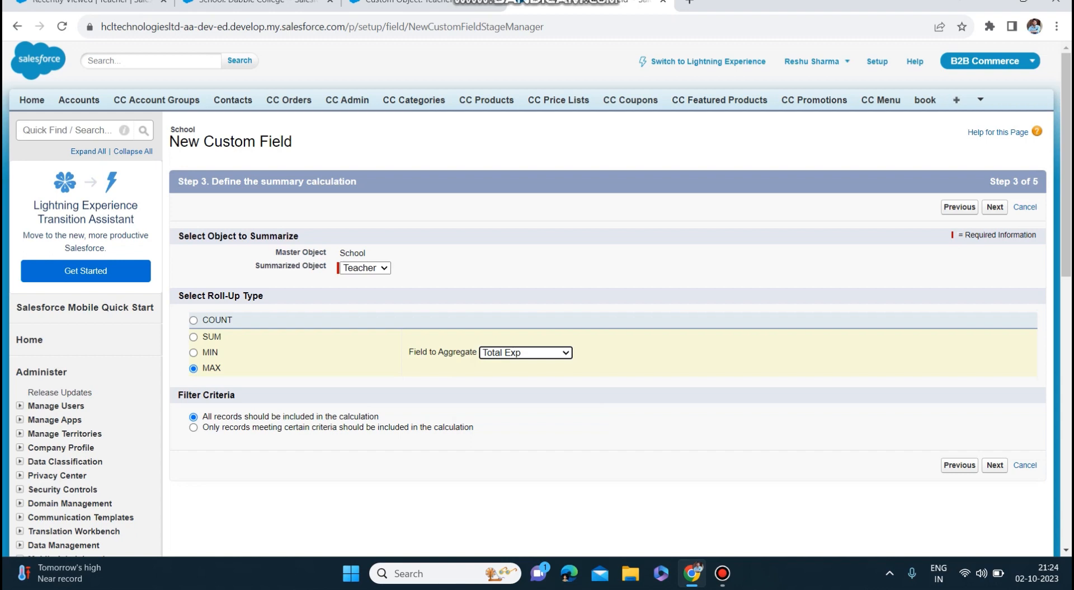
{"action": "left_click", "coordinate": [995, 465]}
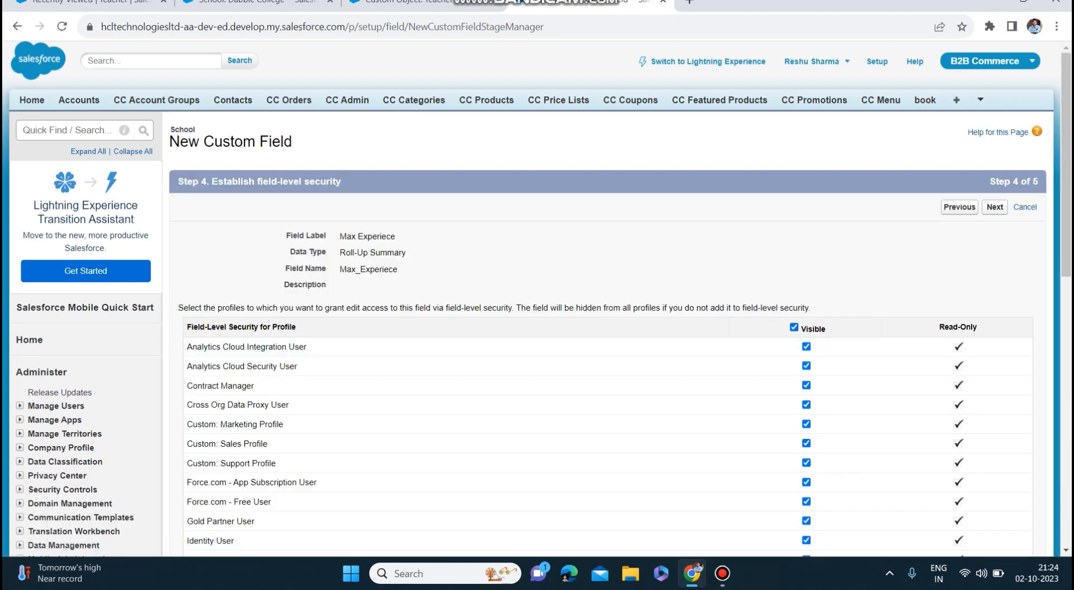
{"action": "left_click", "coordinate": [995, 206]}
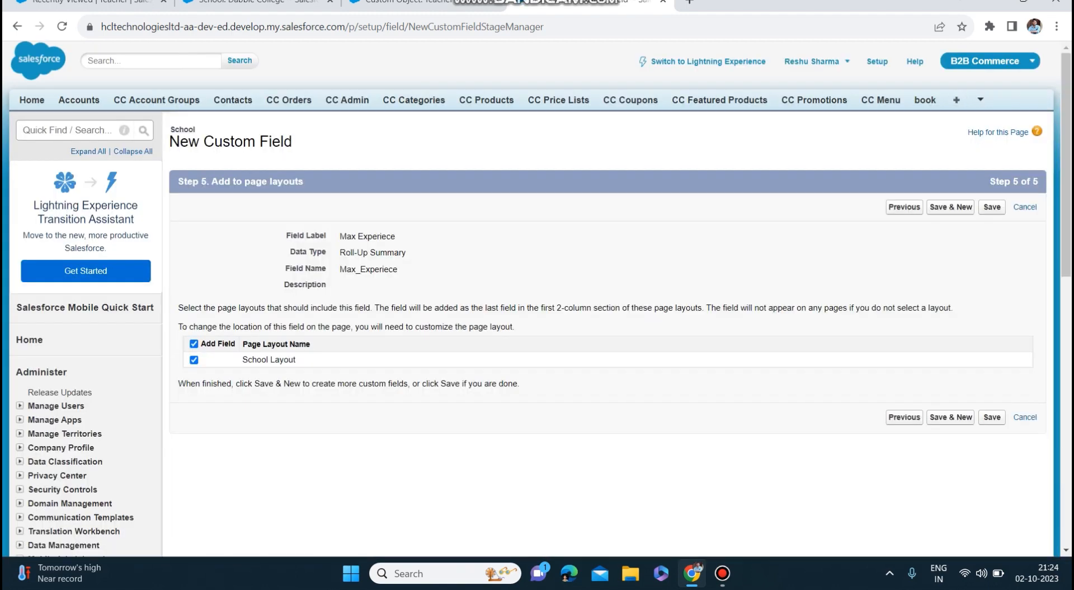
{"action": "left_click", "coordinate": [992, 207]}
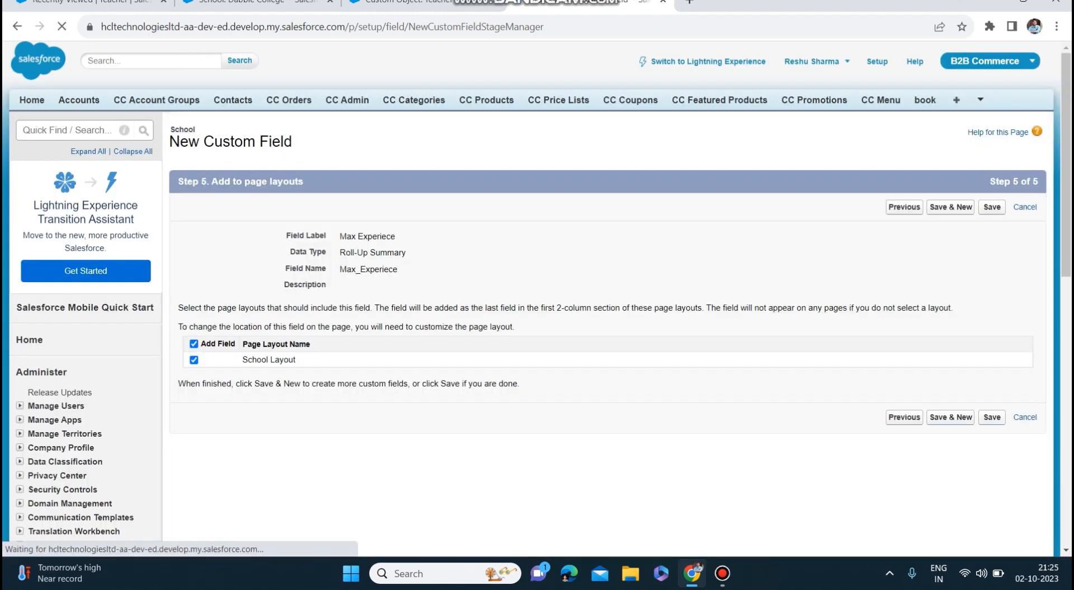
Step: Start another custom field on the School object with the Roll-Up Summary data type
{"action": "scroll", "coordinate": [608, 299], "scroll_direction": "down", "scroll_amount": 4}
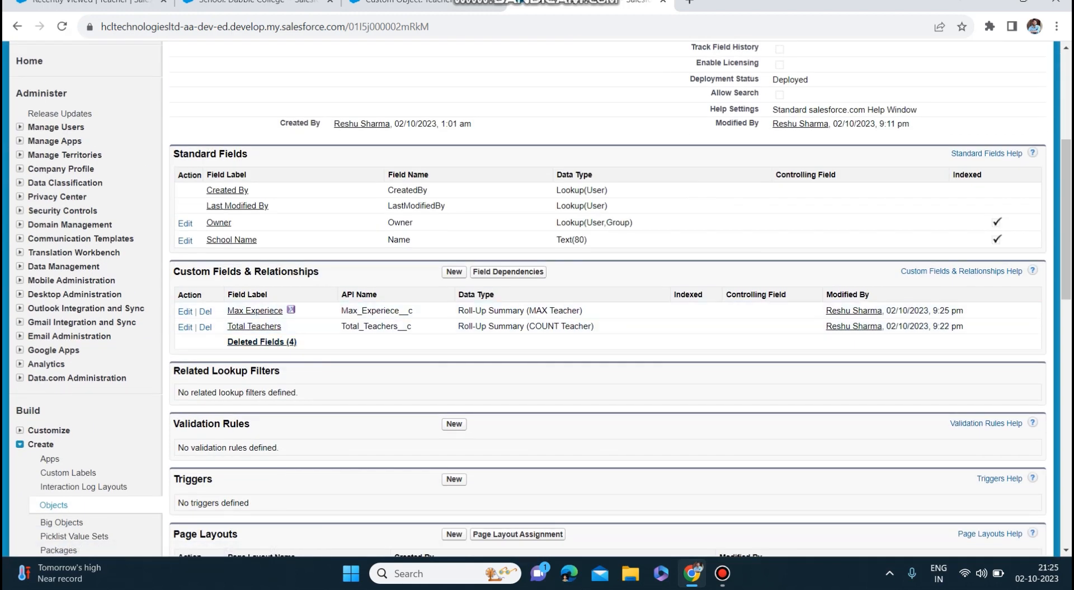
{"action": "left_click", "coordinate": [454, 271]}
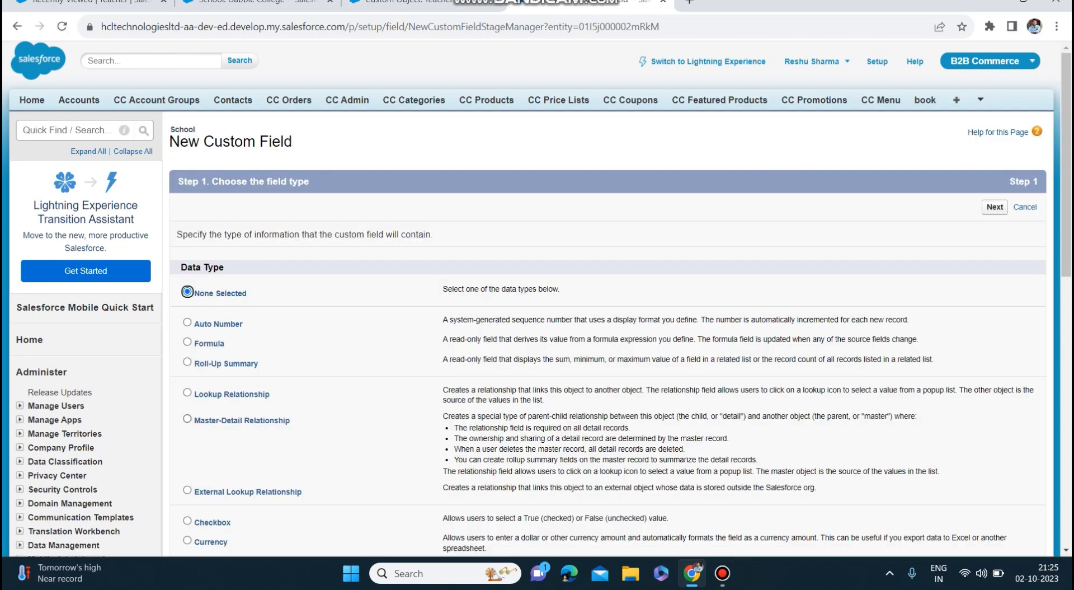
{"action": "scroll", "coordinate": [537, 299], "scroll_direction": "down", "scroll_amount": 3}
{"action": "left_click", "coordinate": [188, 222]}
{"action": "scroll", "coordinate": [187, 223], "scroll_direction": "up", "scroll_amount": 3}
{"action": "left_click", "coordinate": [995, 206]}
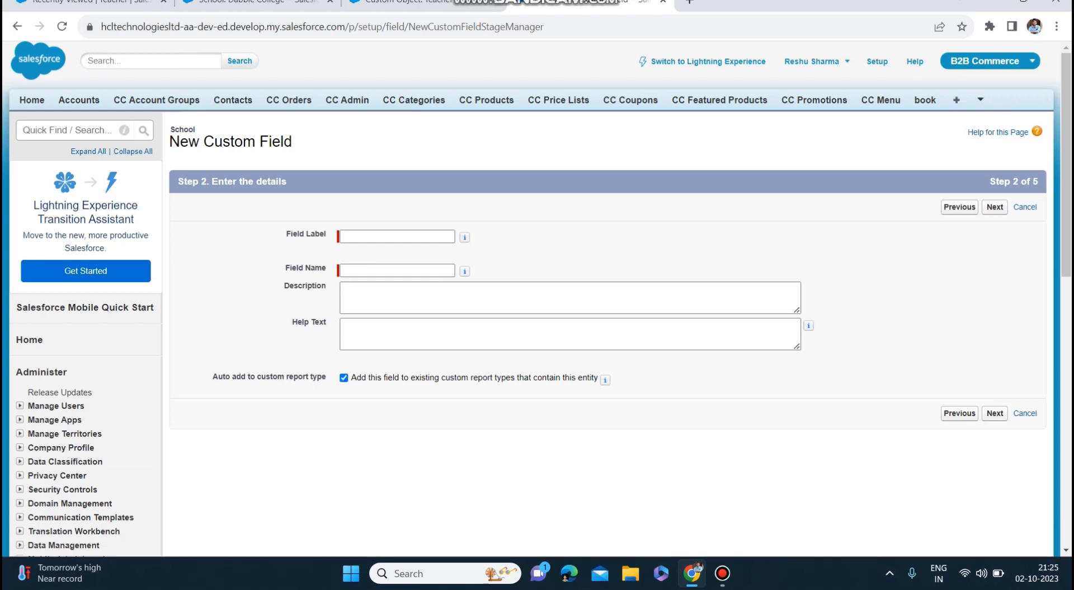
Step: Label the second roll-up field Min Experience with the field name Min_Experience and continue to the summary calculation
{"action": "left_click", "coordinate": [397, 236]}
{"action": "type", "text": "Min"}
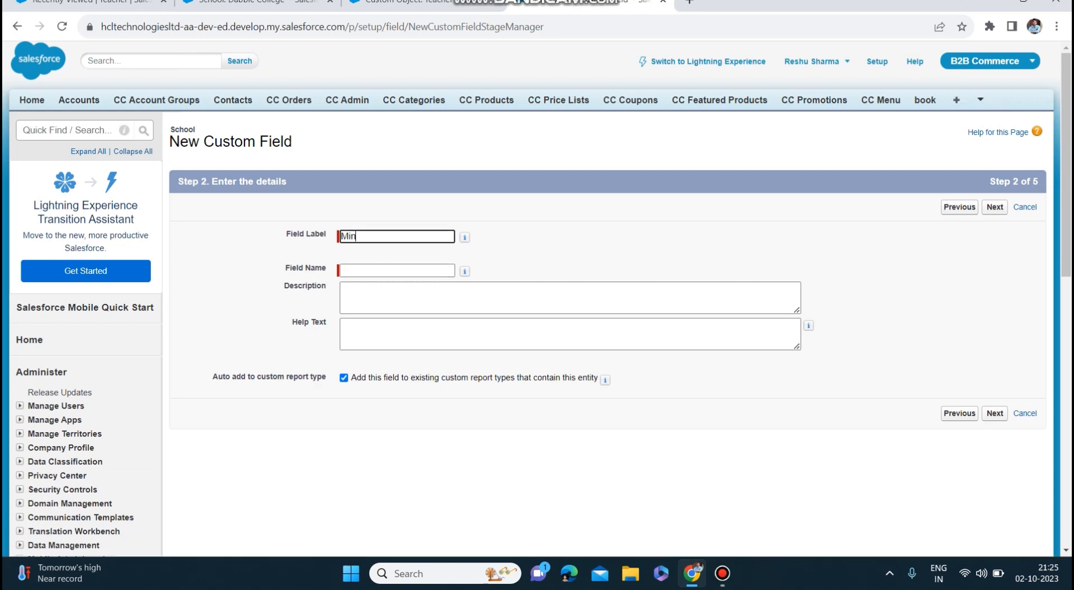
{"action": "type", "text": " Experie"}
{"action": "type", "text": "nce"}
{"action": "key", "text": "Tab"}
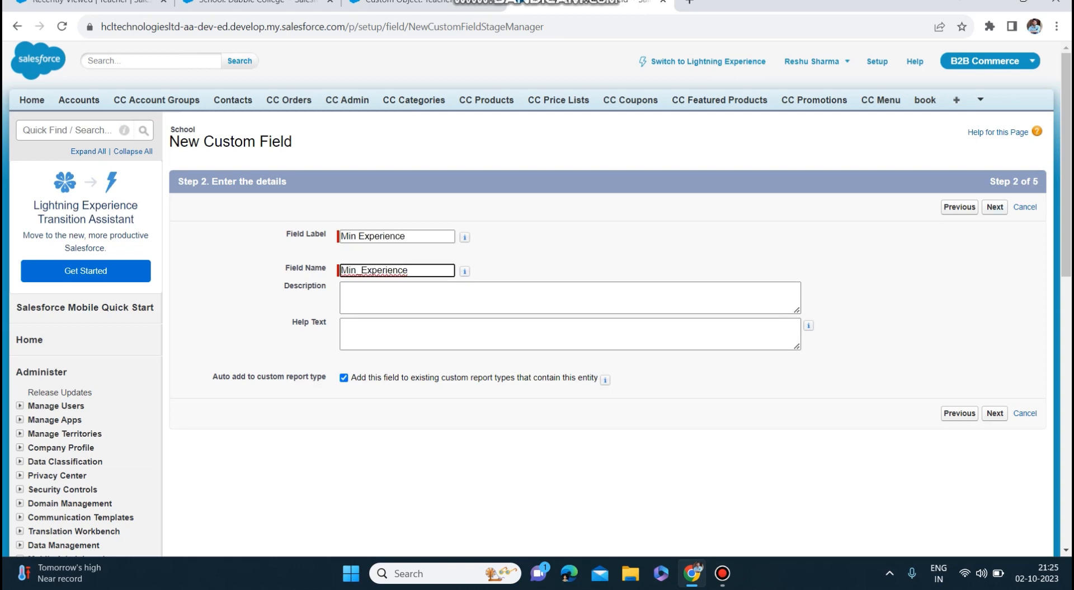
{"action": "left_click", "coordinate": [996, 207]}
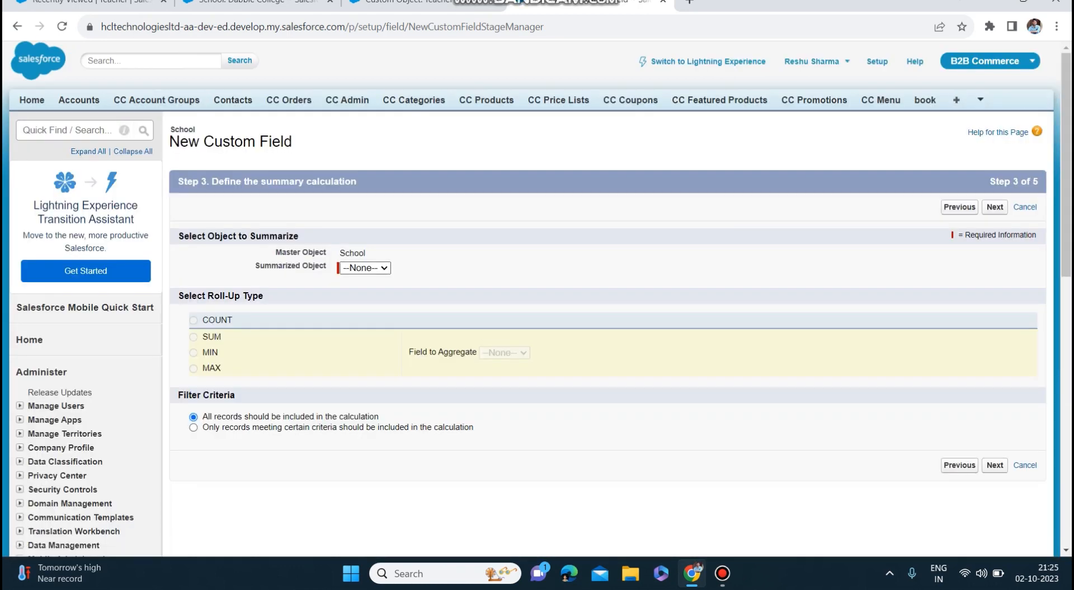
Step: Define the Min Experience roll-up as the MIN of Total Exp over Teacher records and save it with default visibility and page layout
{"action": "left_click", "coordinate": [365, 268]}
{"action": "left_click", "coordinate": [360, 289]}
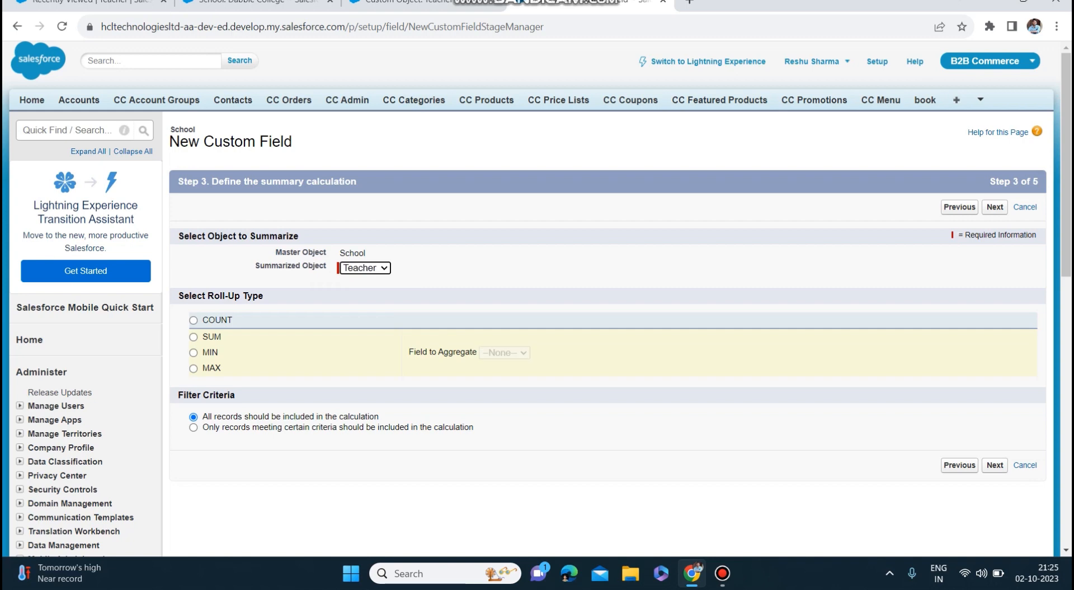
{"action": "left_click", "coordinate": [194, 353]}
{"action": "left_click", "coordinate": [526, 353]}
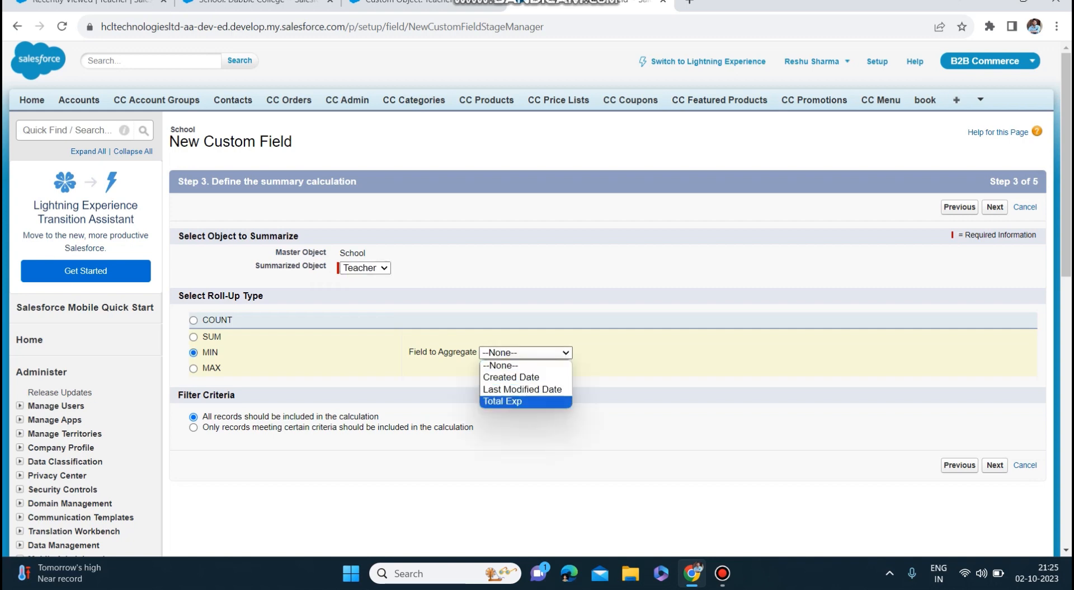
{"action": "left_click", "coordinate": [517, 401]}
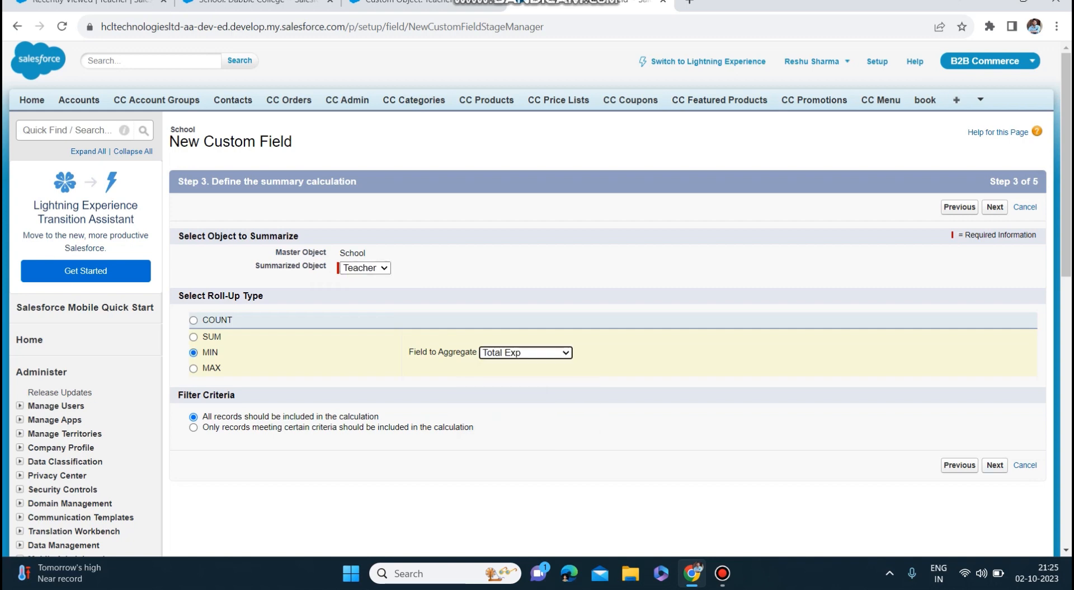
{"action": "left_click", "coordinate": [995, 465]}
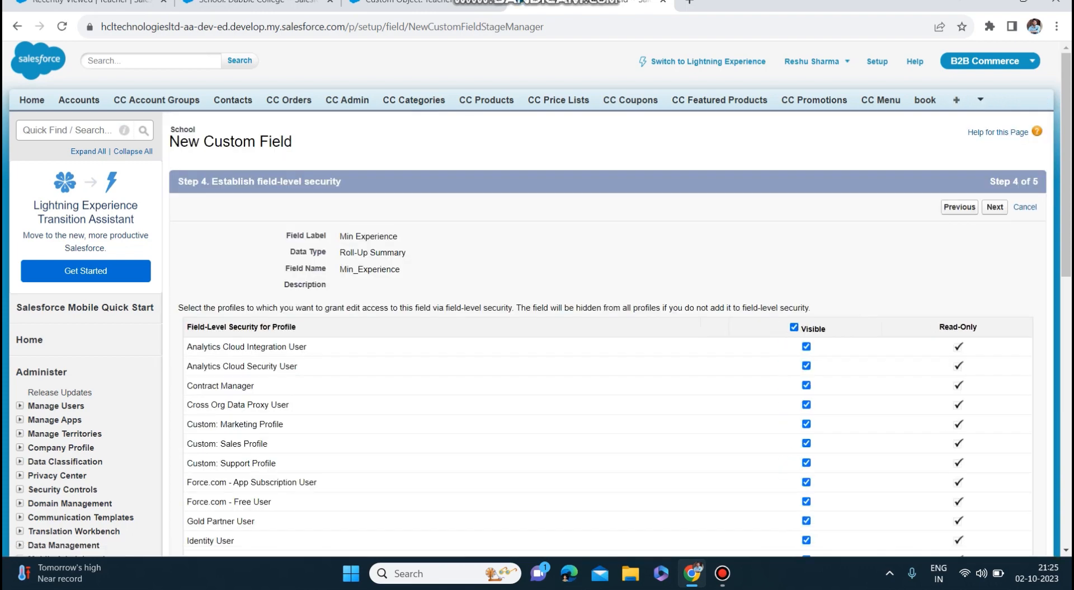
{"action": "left_click", "coordinate": [995, 206]}
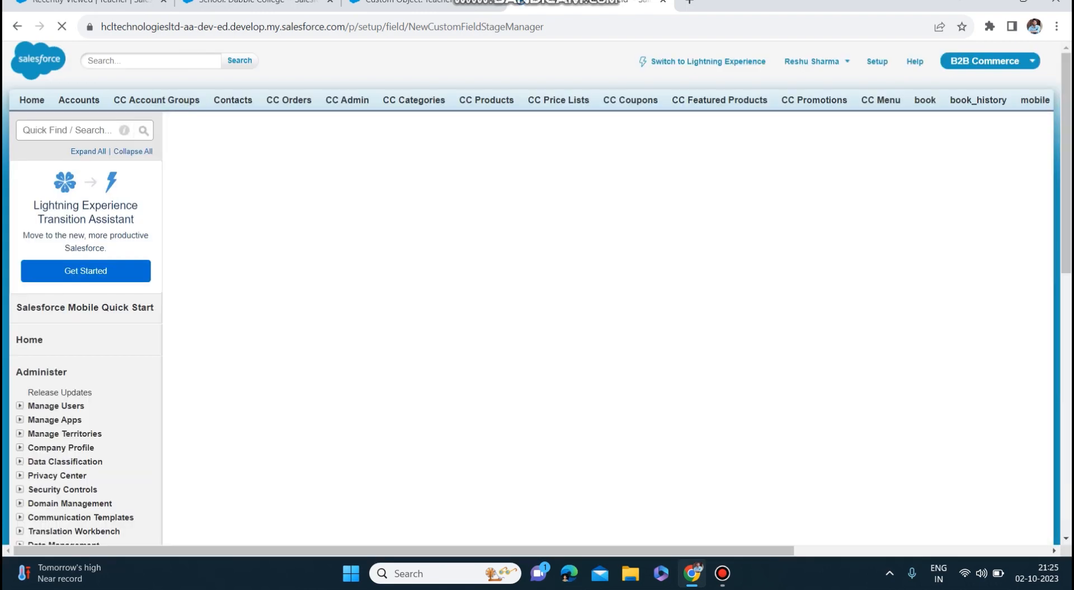
{"action": "left_click", "coordinate": [992, 207]}
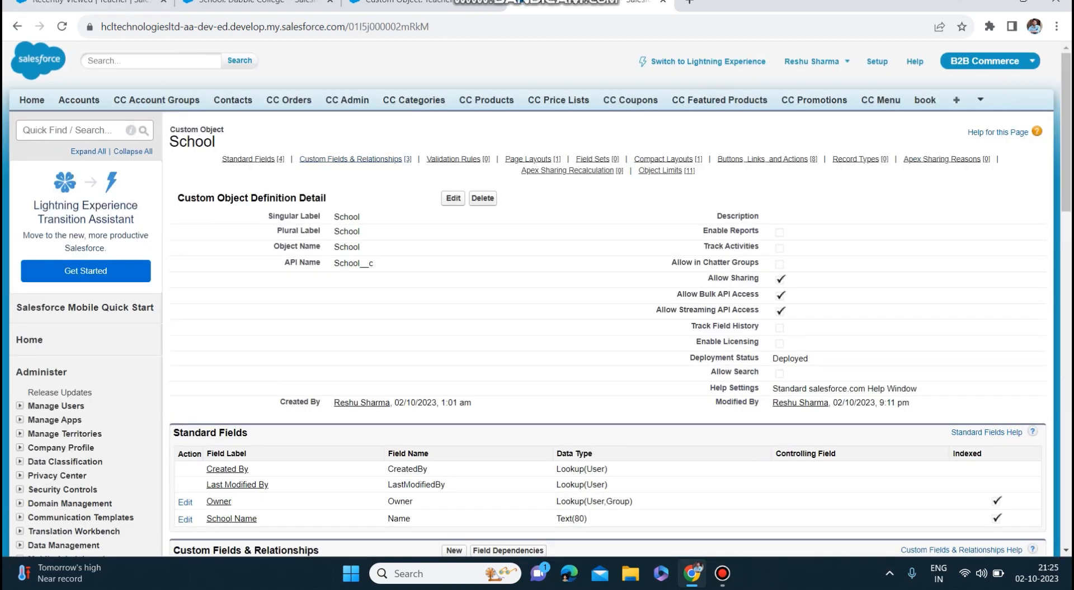
Step: Reload the Dabble College school record to check its roll-up summary fields
{"action": "left_click", "coordinate": [262, 3]}
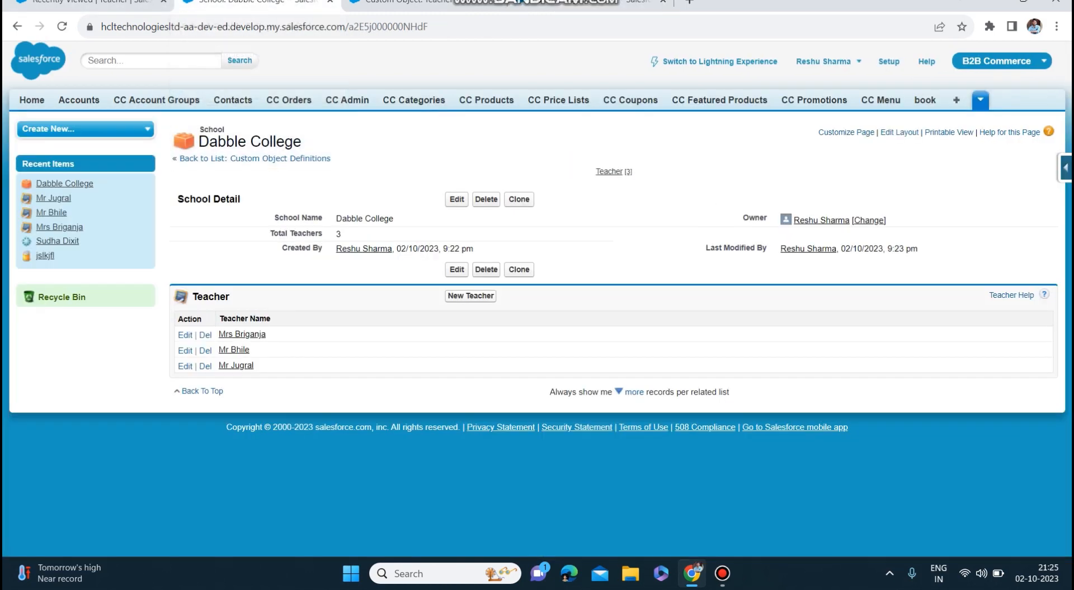
{"action": "left_click", "coordinate": [386, 26]}
{"action": "key", "text": "Return"}
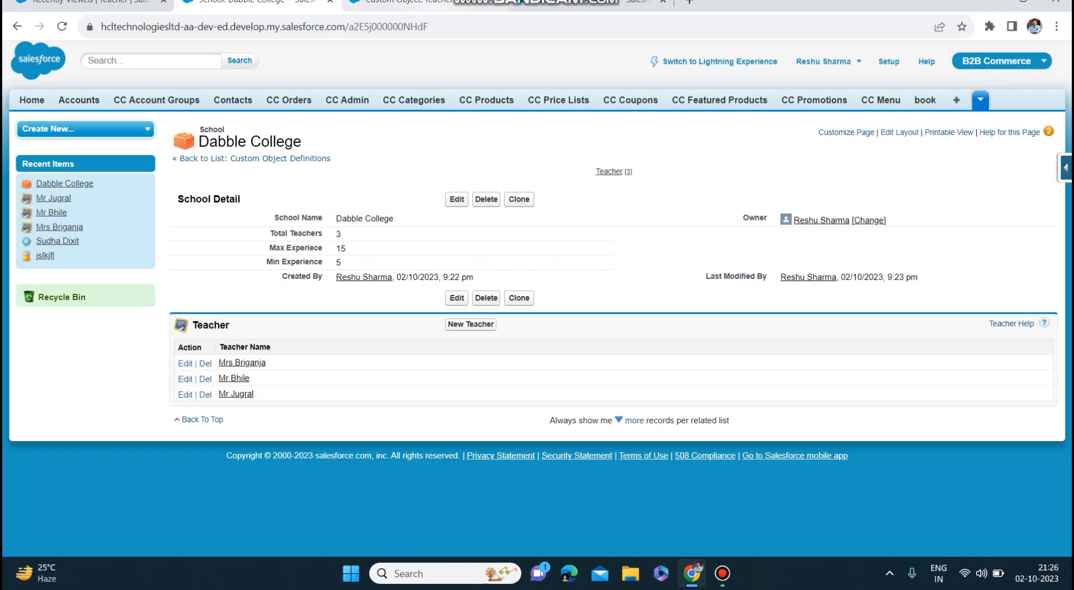
Step: Review the Teacher object's definition and custom fields alongside the Dabble College record
{"action": "left_click", "coordinate": [391, 3]}
{"action": "scroll", "coordinate": [537, 299], "scroll_direction": "down", "scroll_amount": 5}
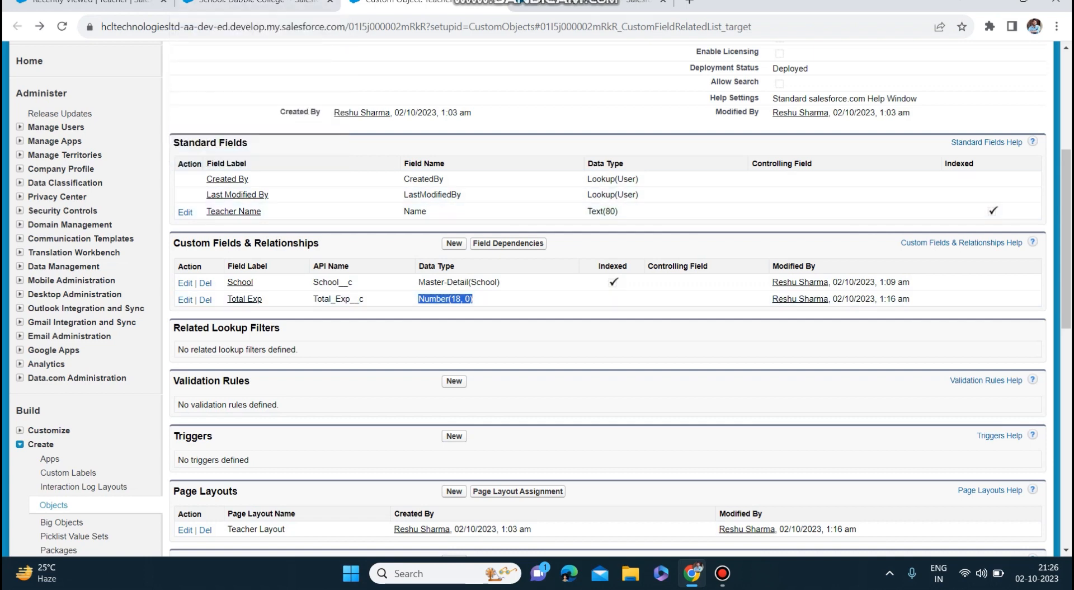
{"action": "left_click", "coordinate": [251, 4]}
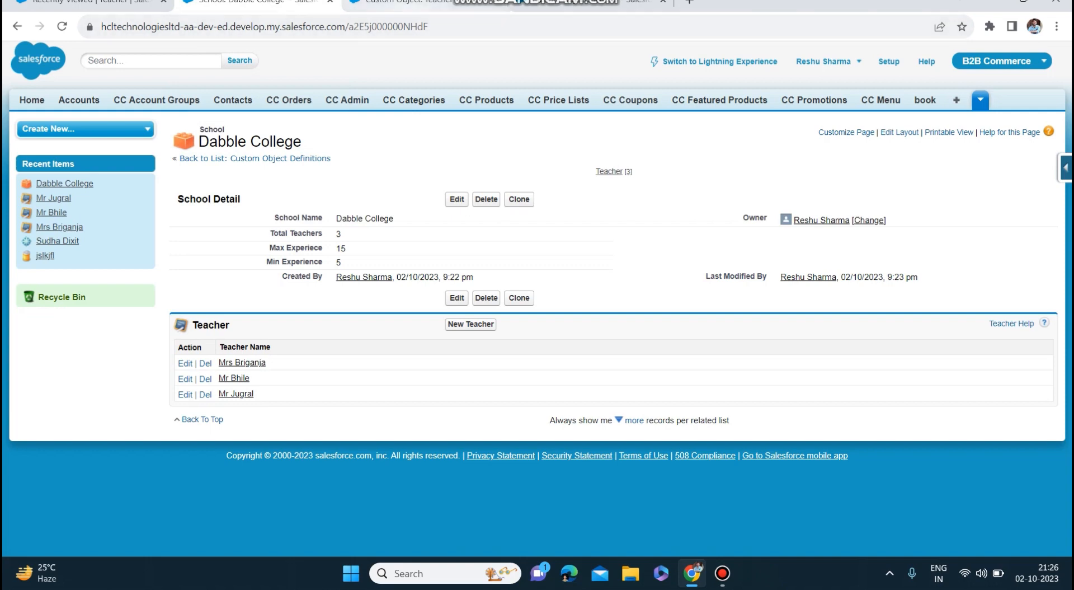
{"action": "left_click", "coordinate": [398, 3]}
{"action": "scroll", "coordinate": [680, 211], "scroll_direction": "up", "scroll_amount": 5}
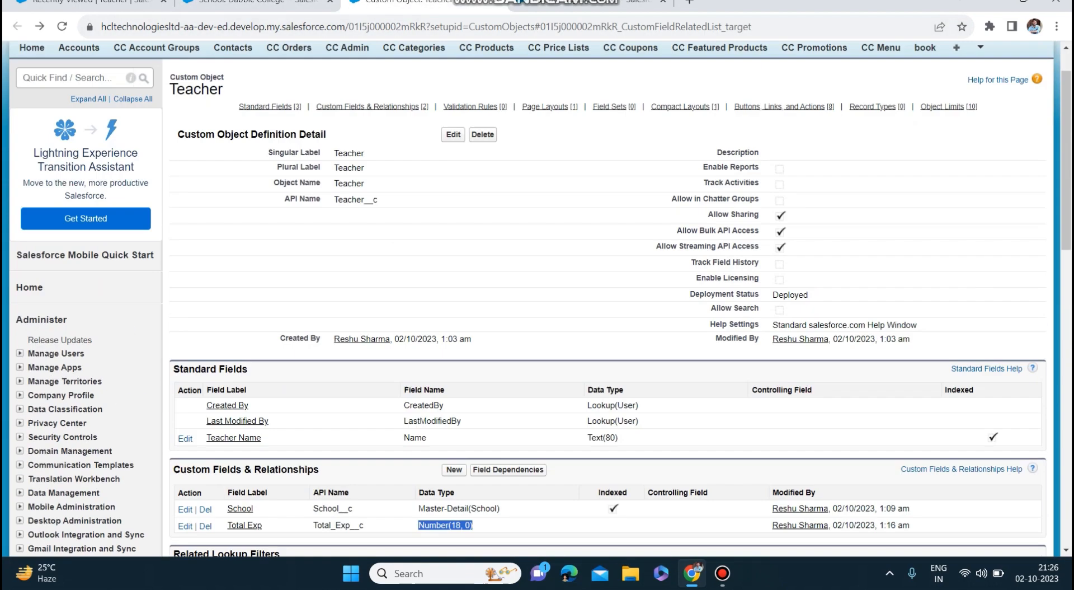
{"action": "double_click", "coordinate": [196, 141]}
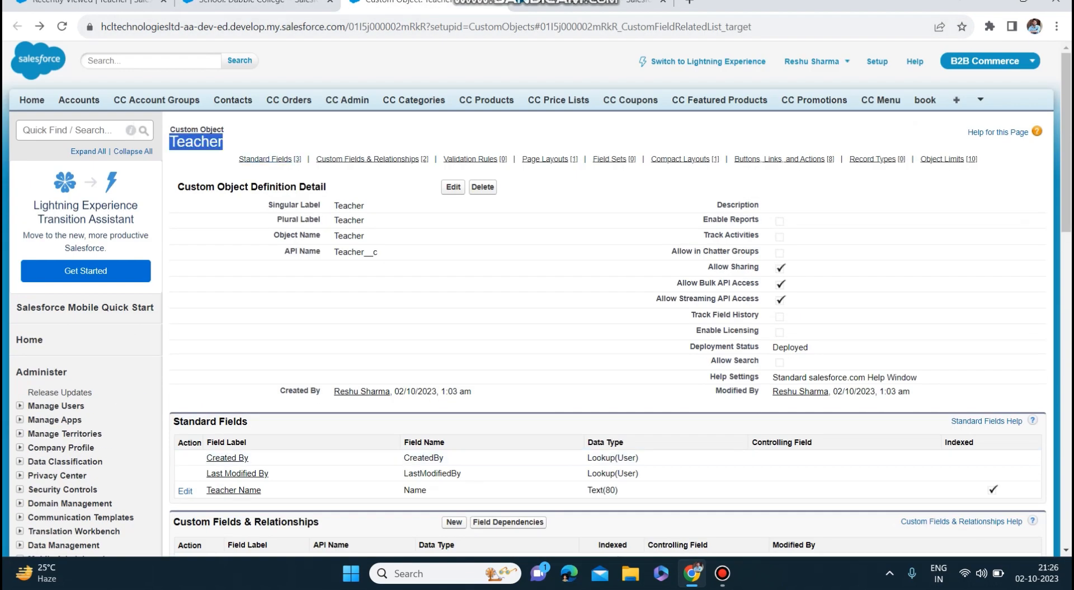
Step: Examine the Total Teachers, Max Experiece and Min Experience values on the Dabble College record
{"action": "left_click", "coordinate": [252, 3]}
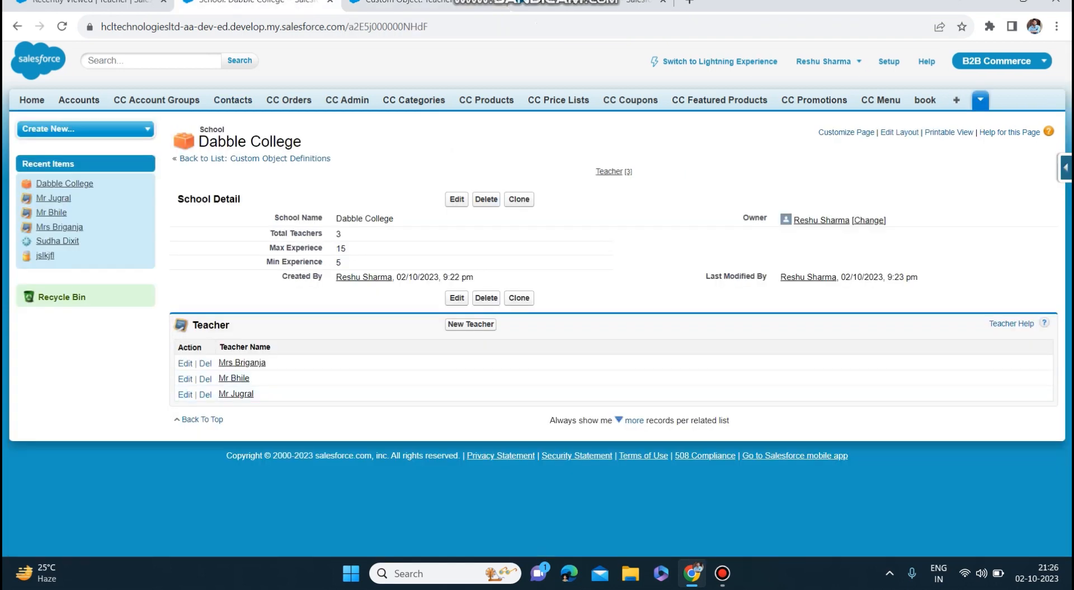
{"action": "left_click_drag", "start_coordinate": [276, 234], "coordinate": [343, 233]}
{"action": "left_click_drag", "start_coordinate": [269, 247], "coordinate": [413, 277]}
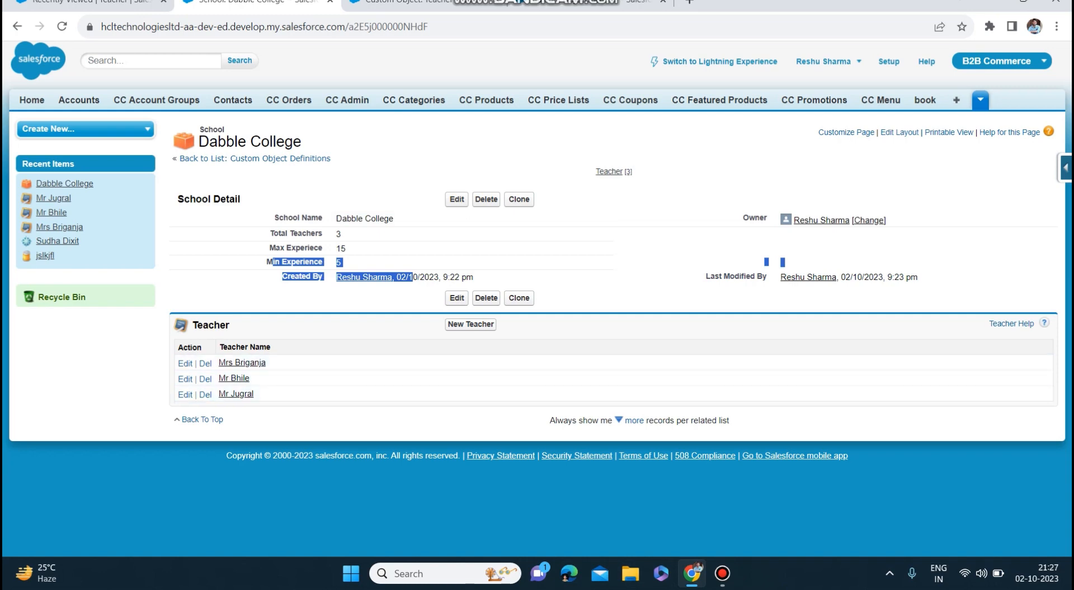
{"action": "mouse_move", "coordinate": [722, 573]}
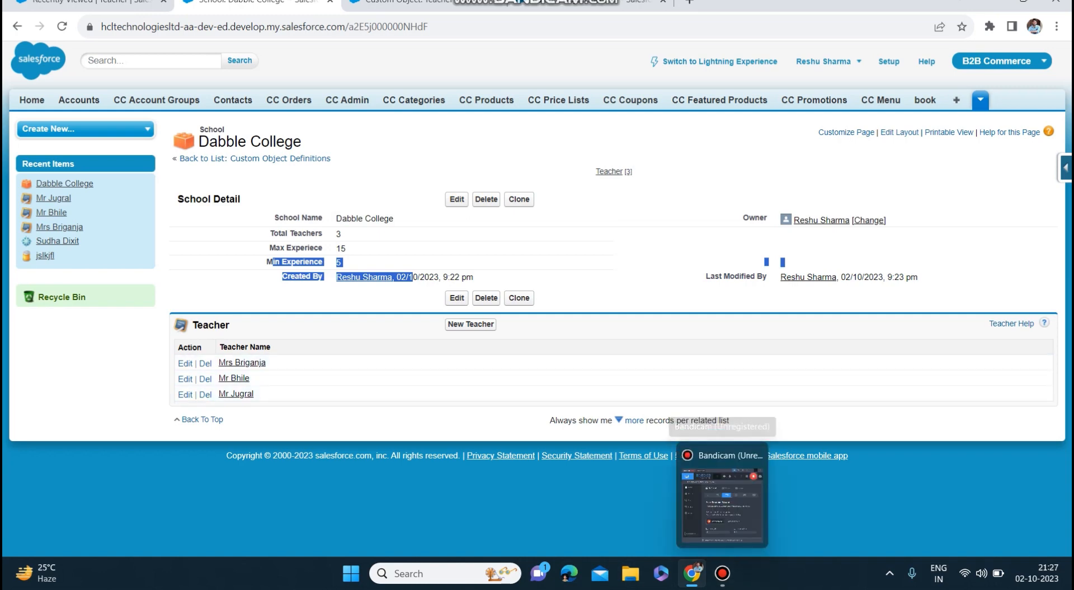